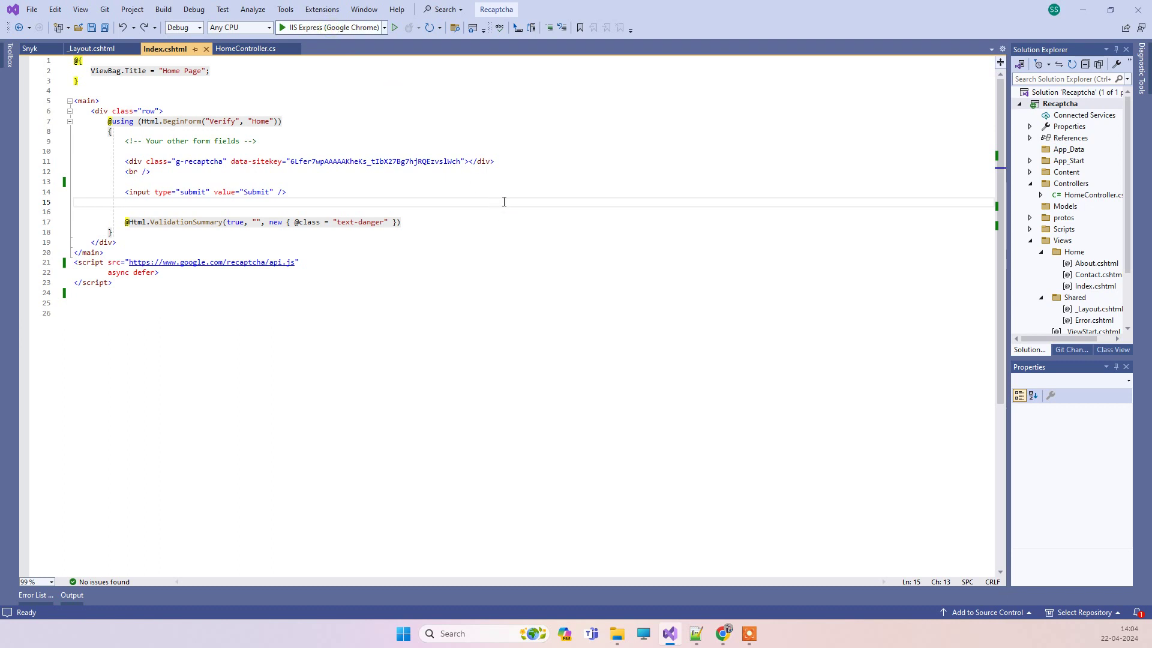
Build and launch the Recaptcha project in IIS Express under the debugger with F5
key("F5")
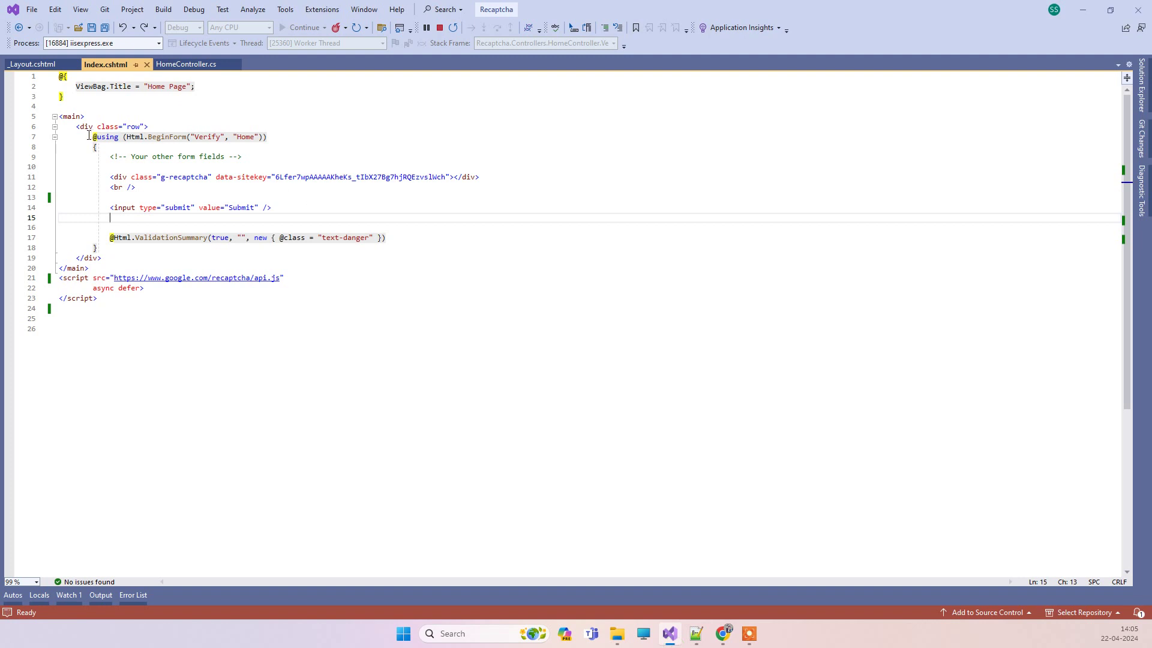
mouse_move(92, 137)
left_mouse_down()
mouse_move(116, 157)
mouse_move(627, 183)
left_mouse_up()
left_click(120, 137)
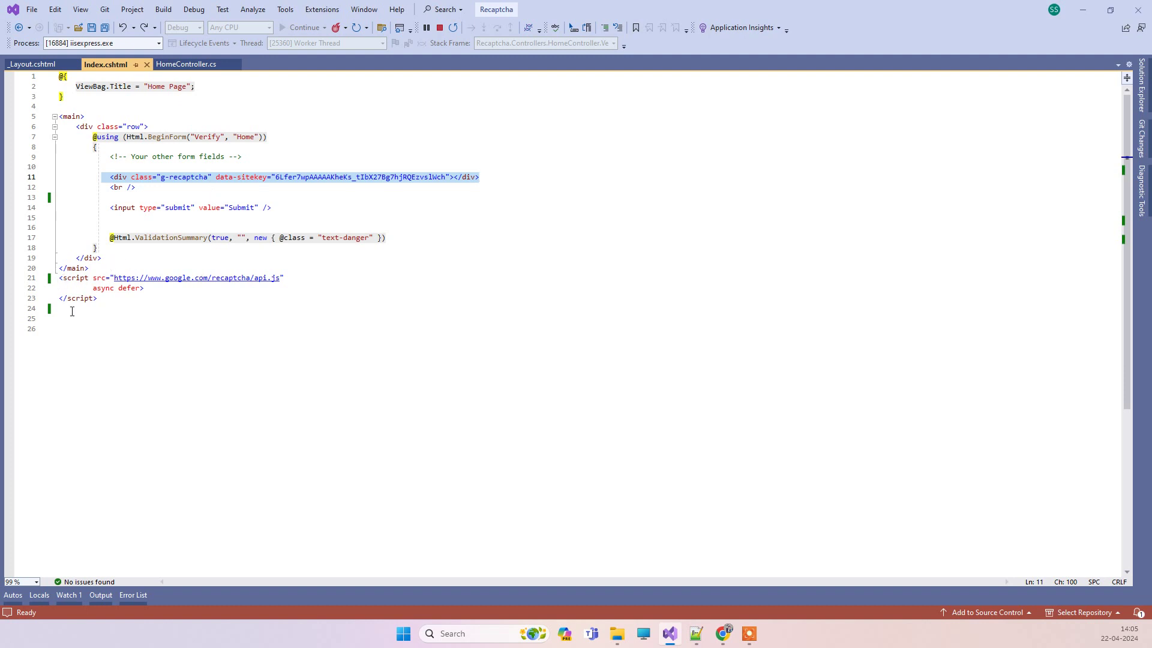
mouse_move(97, 297)
left_mouse_down()
mouse_move(51, 269)
mouse_move(52, 278)
left_mouse_up()
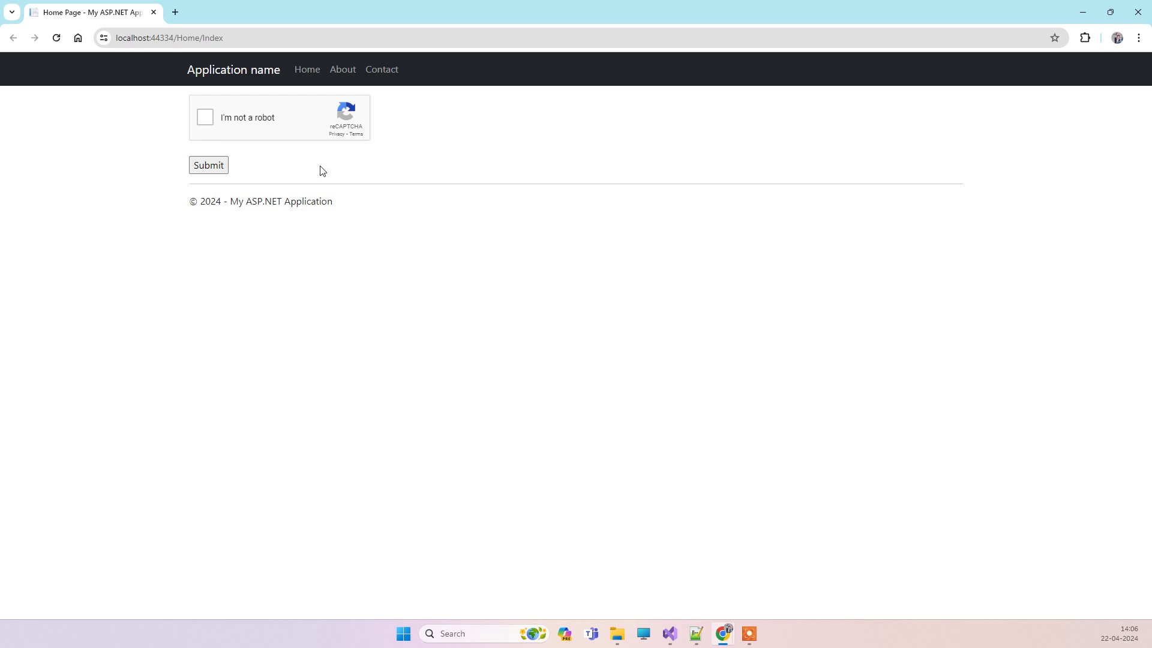
left_click(669, 634)
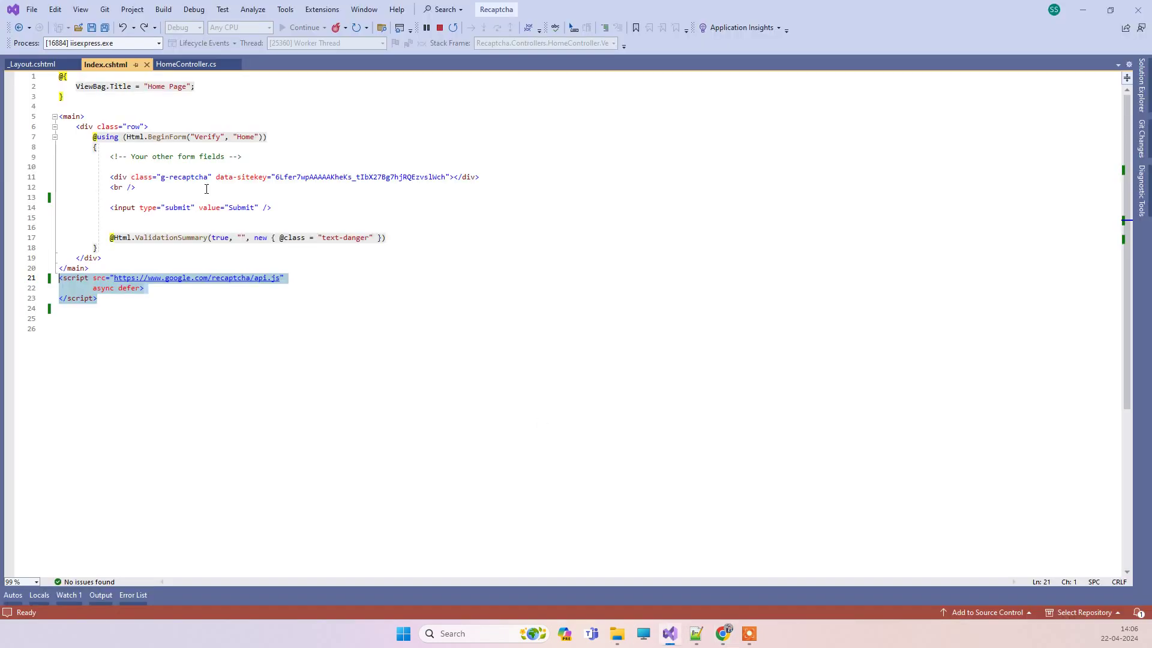
In HomeController.cs, highlight the Verify action's secretKey through JObject.Parse lines
double_click(208, 140)
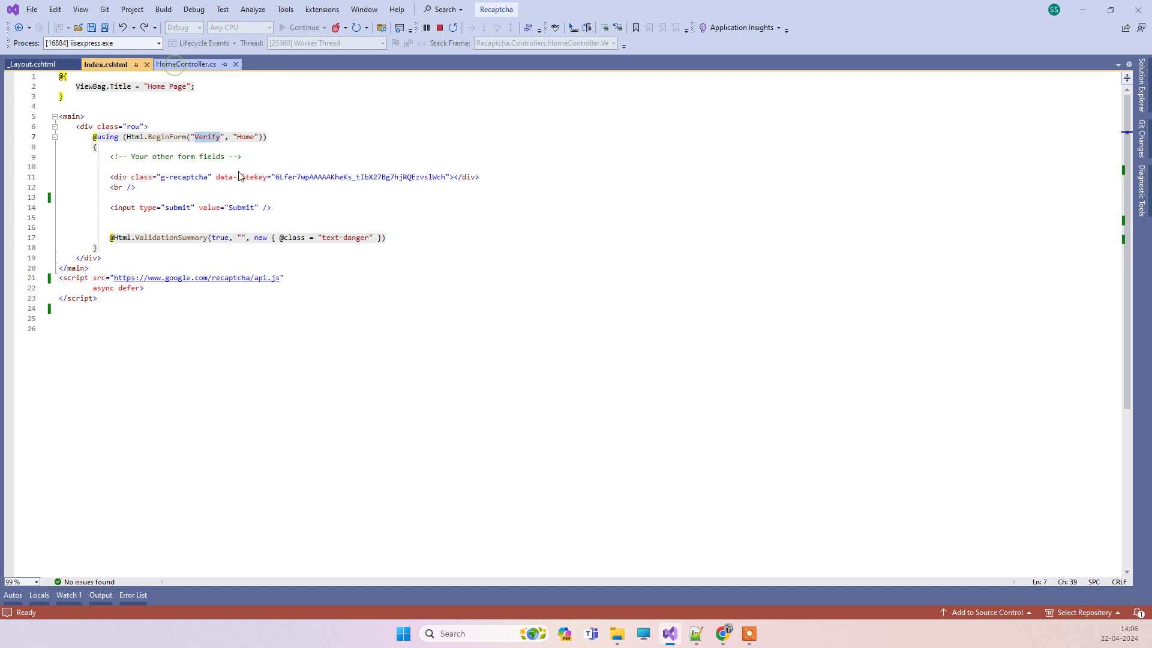
key("ctrl+Tab")
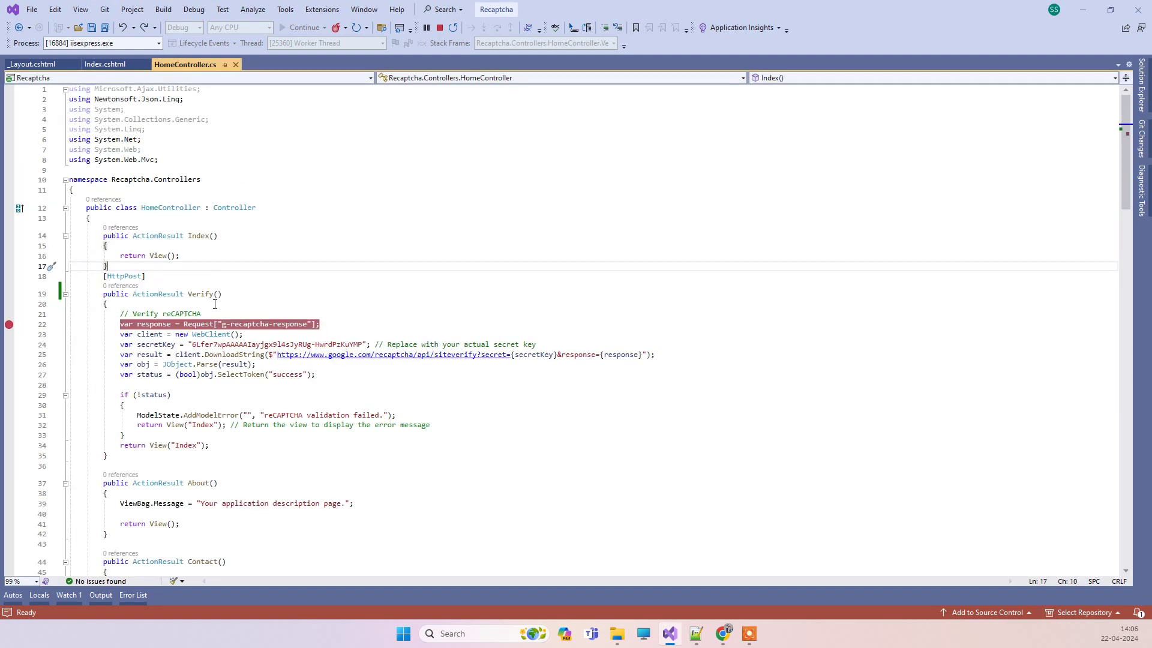
left_click(335, 328)
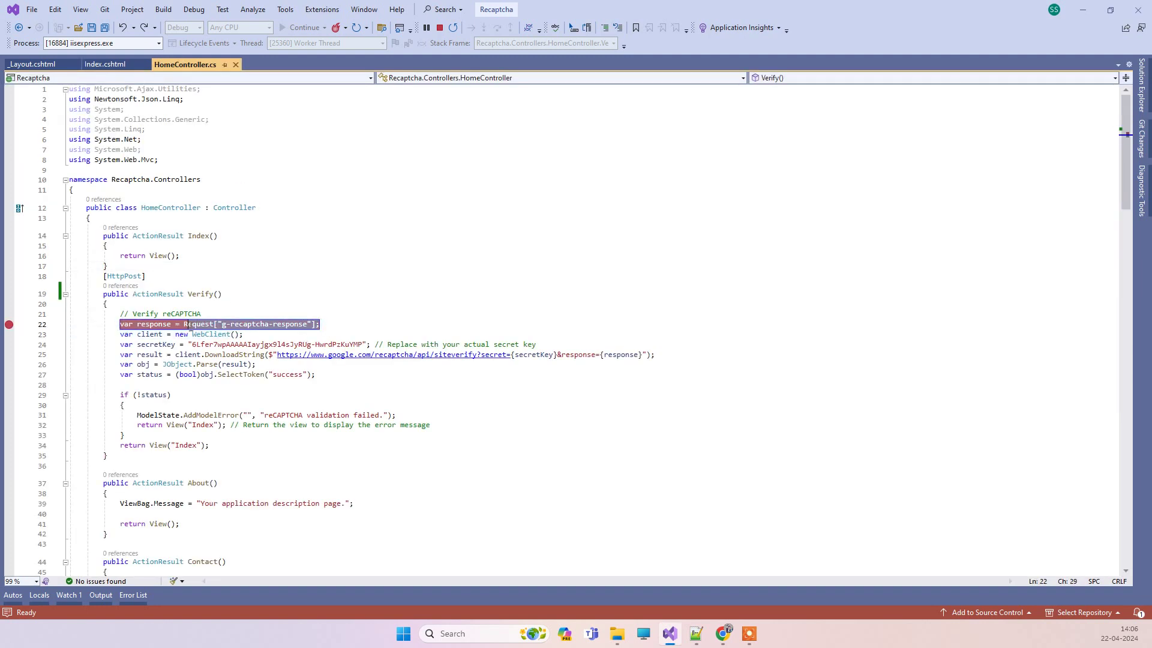
left_click(185, 324)
left_click_drag(586, 363, 525, 344)
left_click(384, 363)
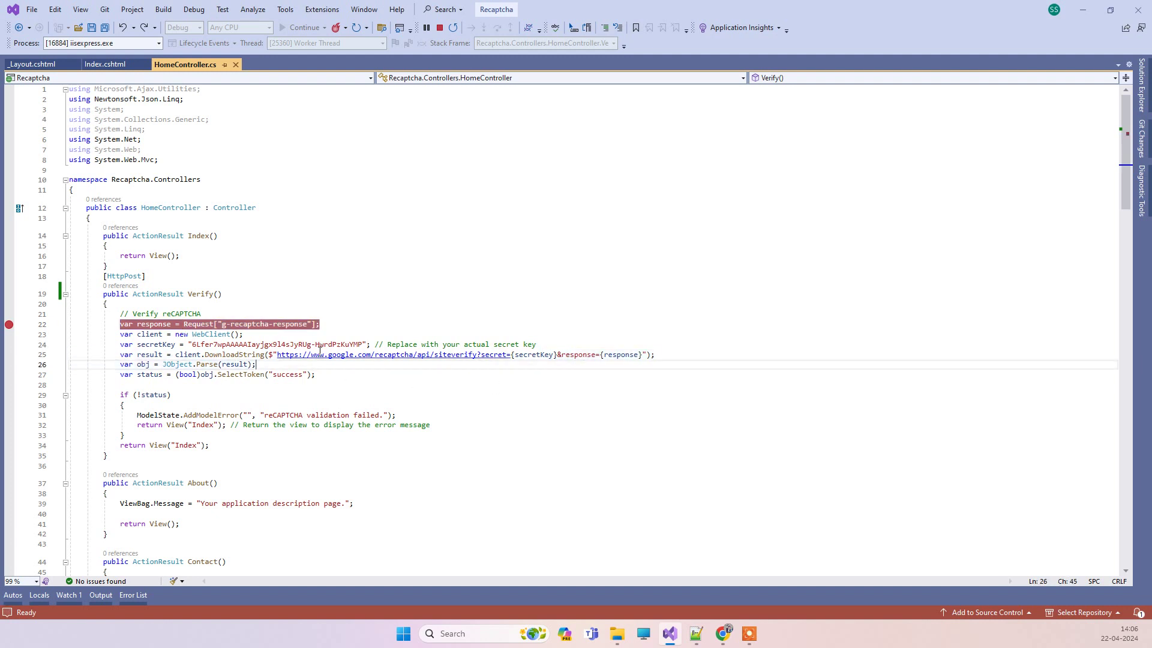
left_click_drag(319, 345, 176, 344)
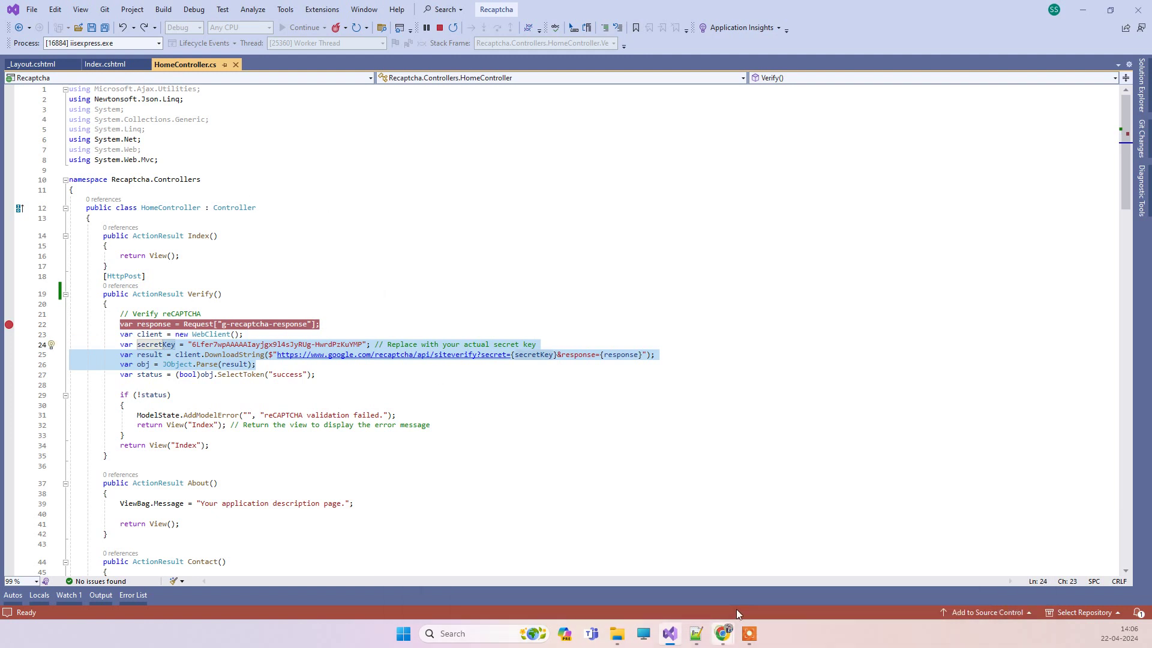
Submit the reCAPTCHA form in Chrome without ticking the checkbox
left_click(723, 633)
left_click(968, 571)
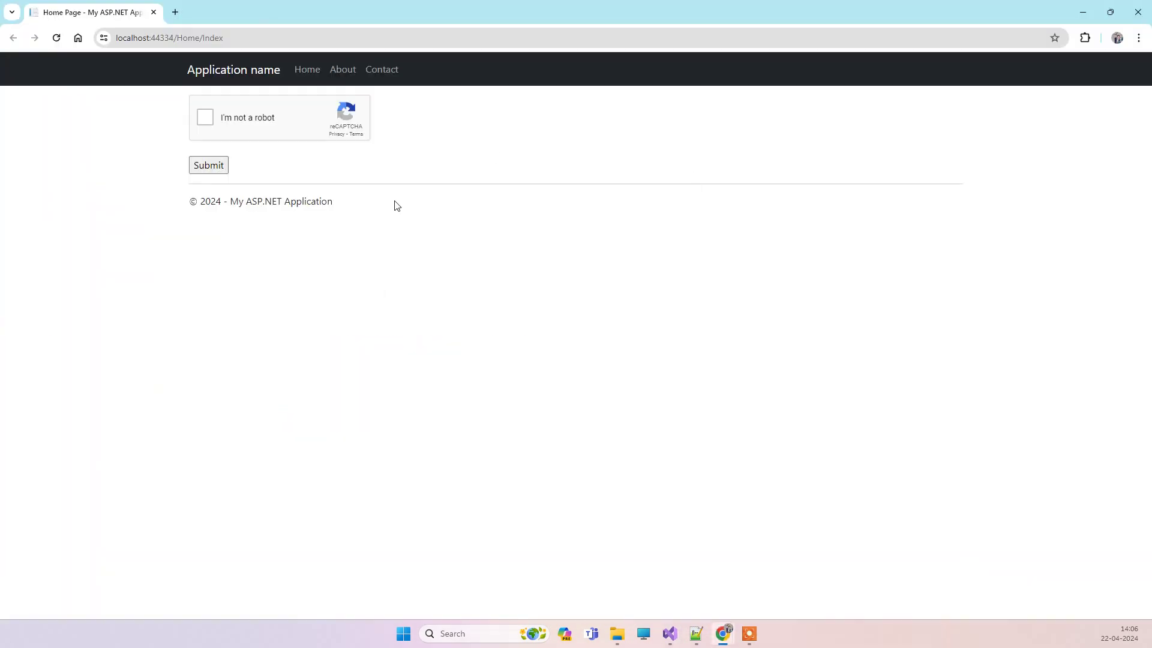
left_click(213, 168)
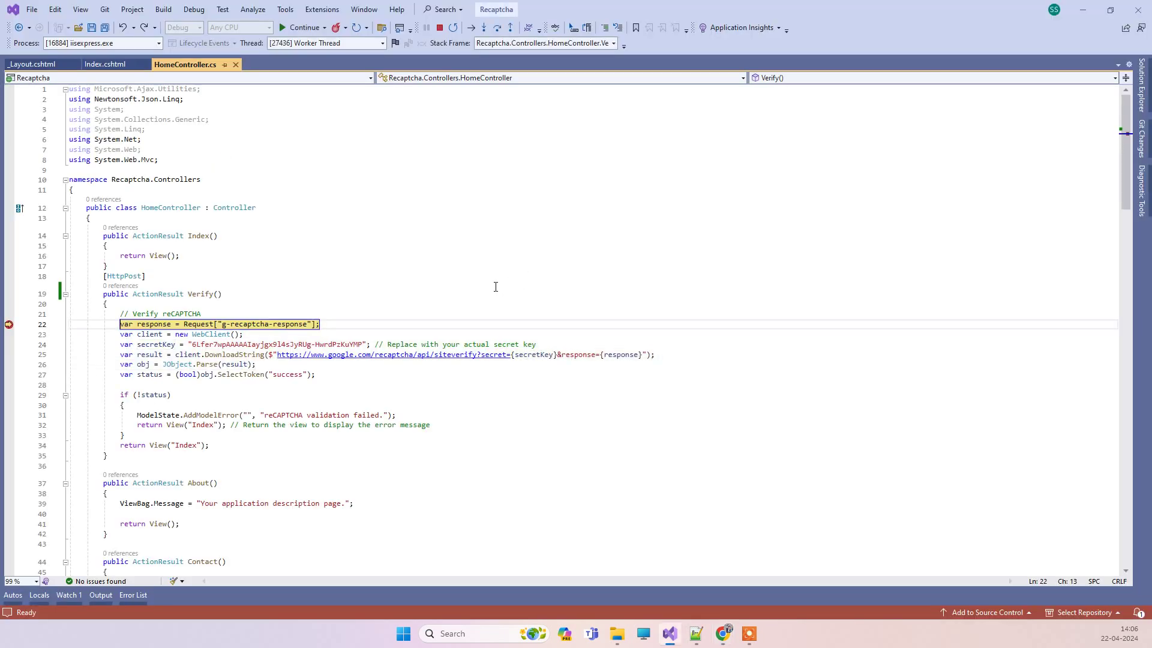
Step through Verify into the validation-failed branch, then resume execution
left_click(502, 29)
left_click(502, 29)
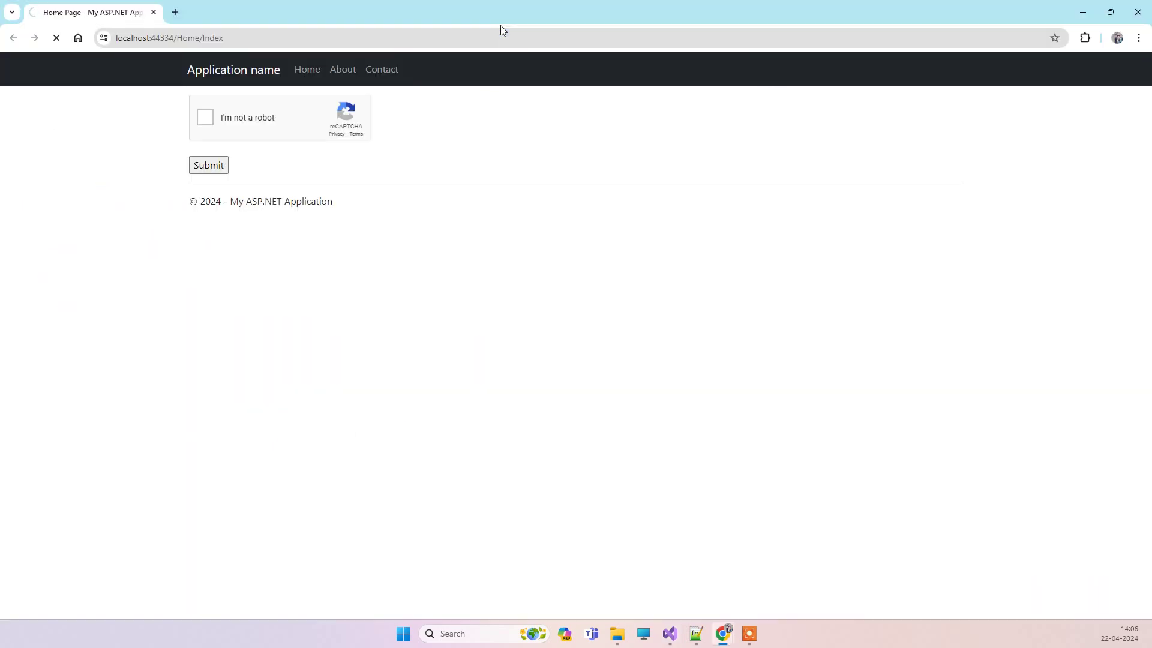
left_click(501, 28)
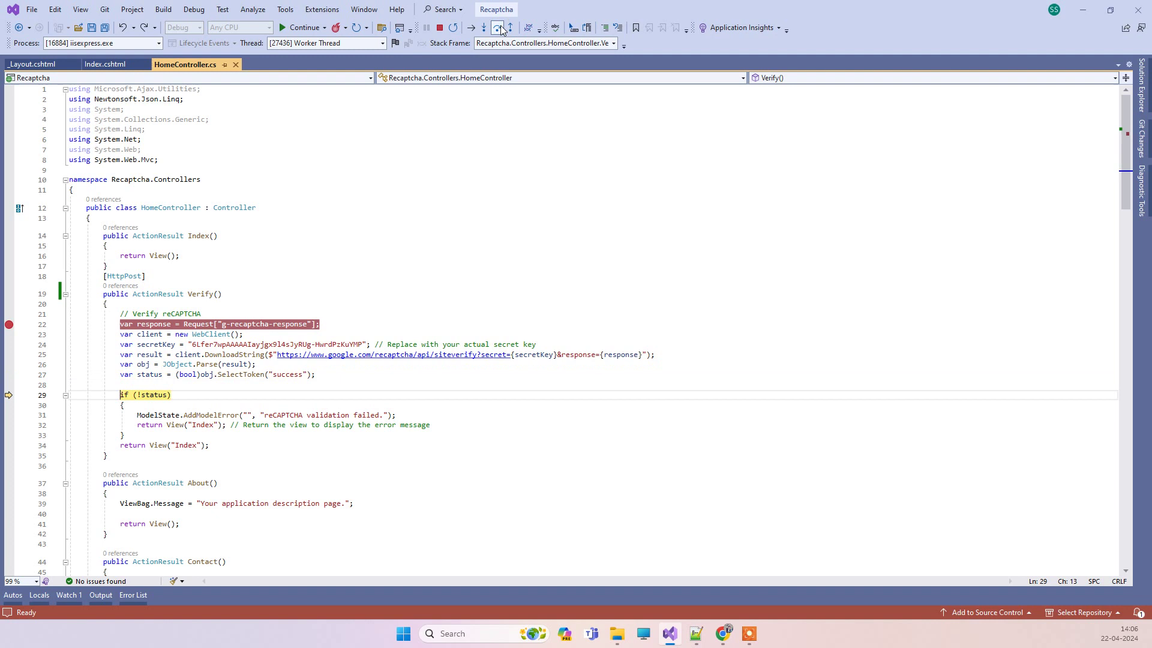
left_click(502, 30)
left_click(501, 28)
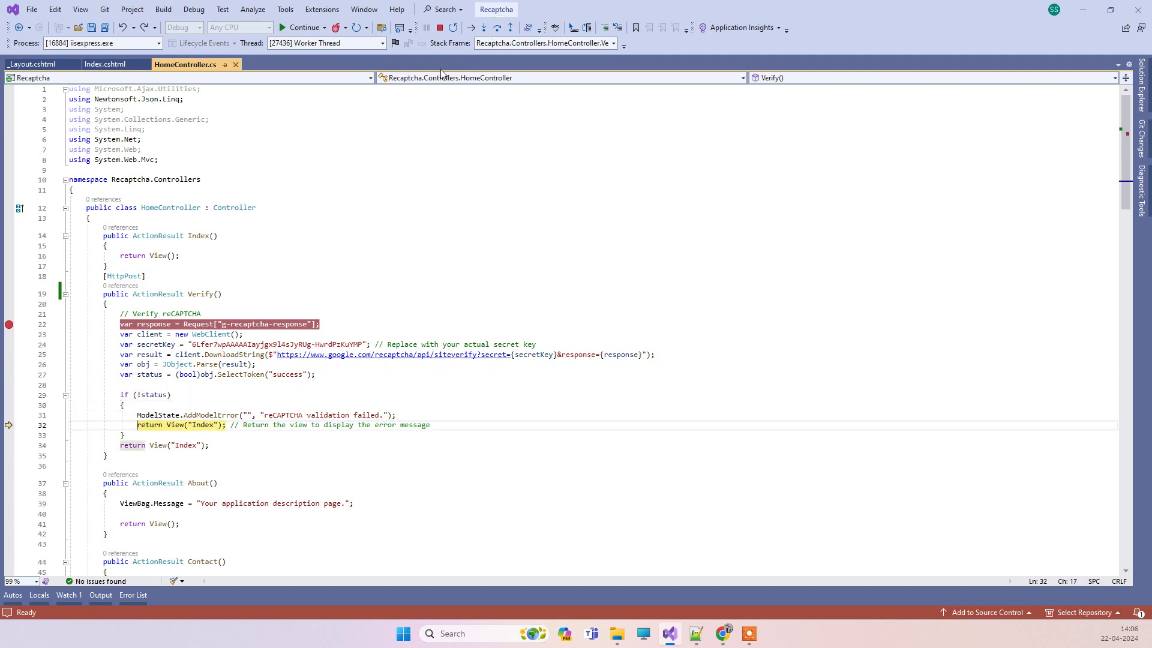
left_click(294, 28)
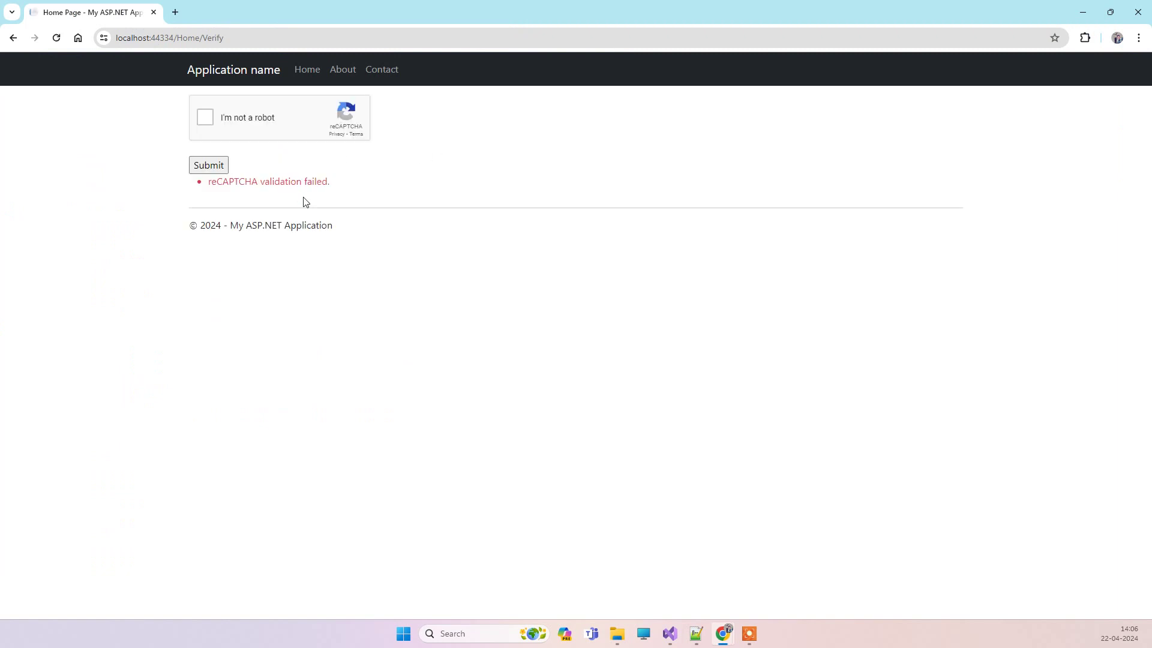
Submit with 'I'm not a robot' ticked, step through Verify to return View("Index"), then continue
left_click(206, 124)
left_click(207, 165)
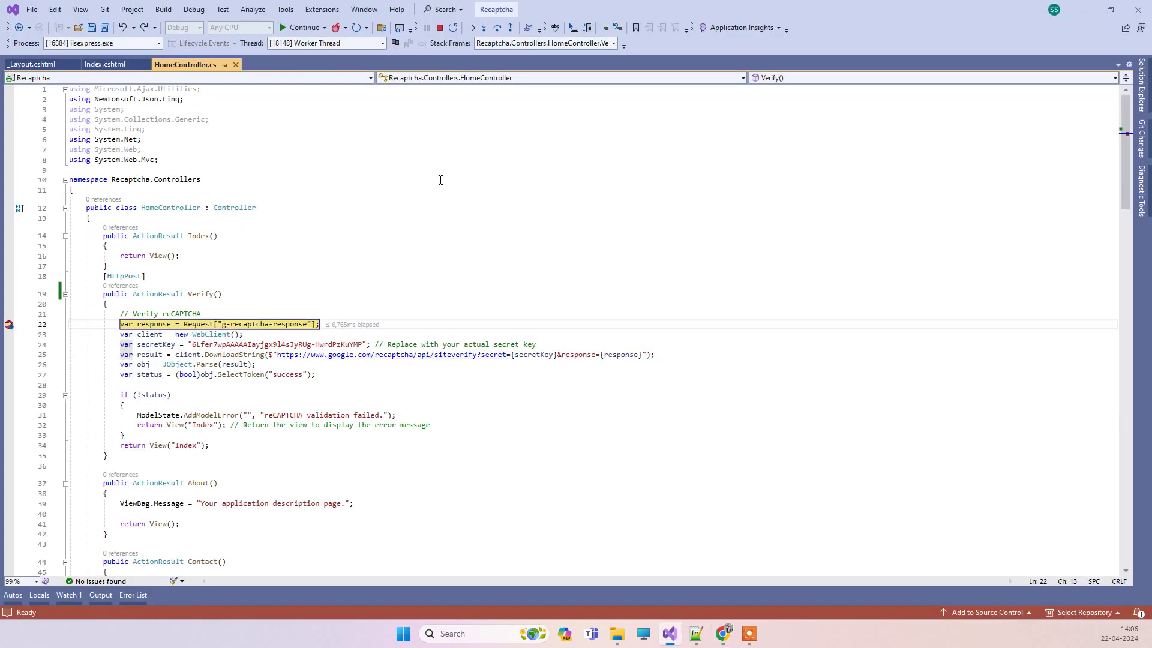
scroll(450, 201, "down", 1)
left_click(498, 30)
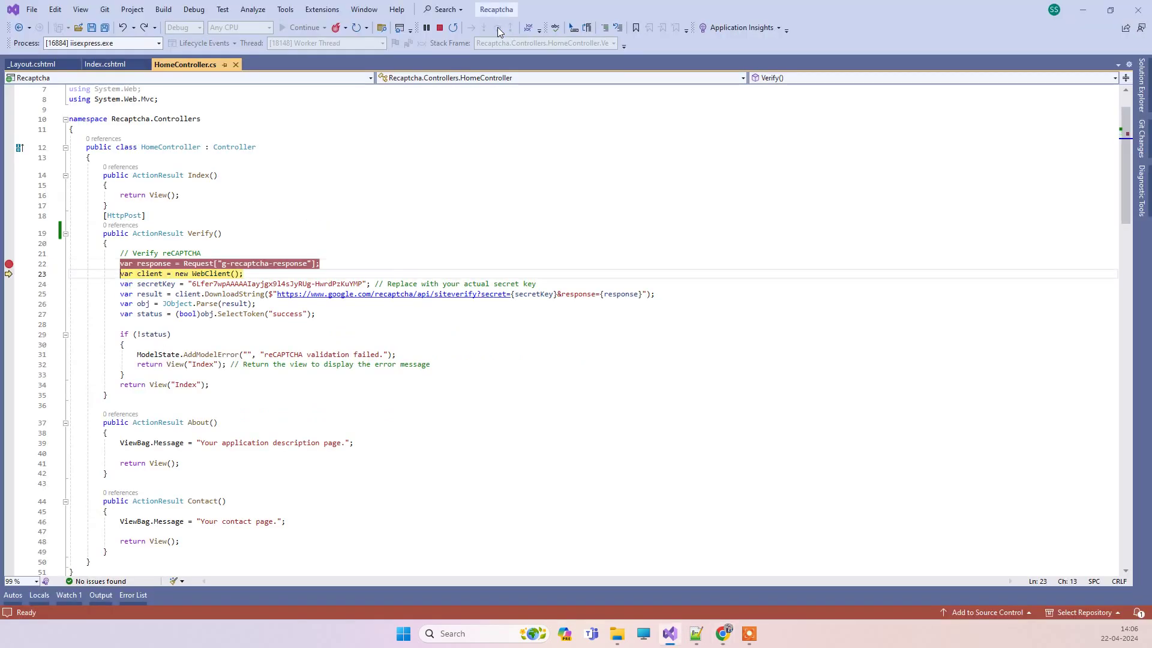
left_click(497, 30)
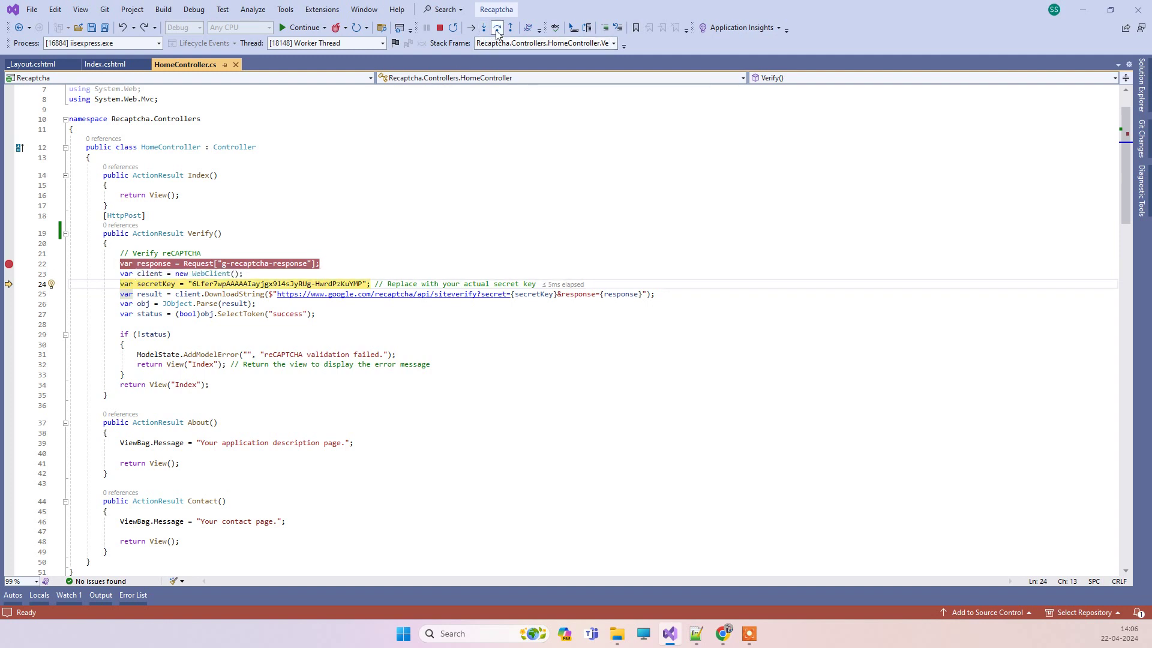
left_click(495, 28)
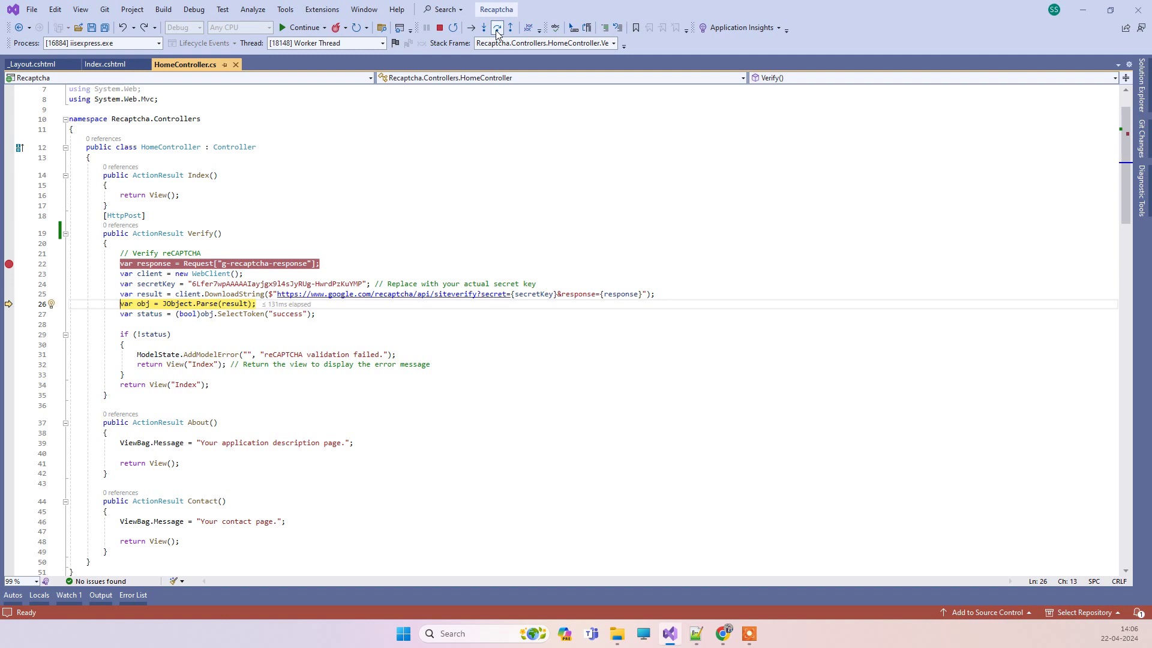
left_click(496, 29)
left_click(496, 28)
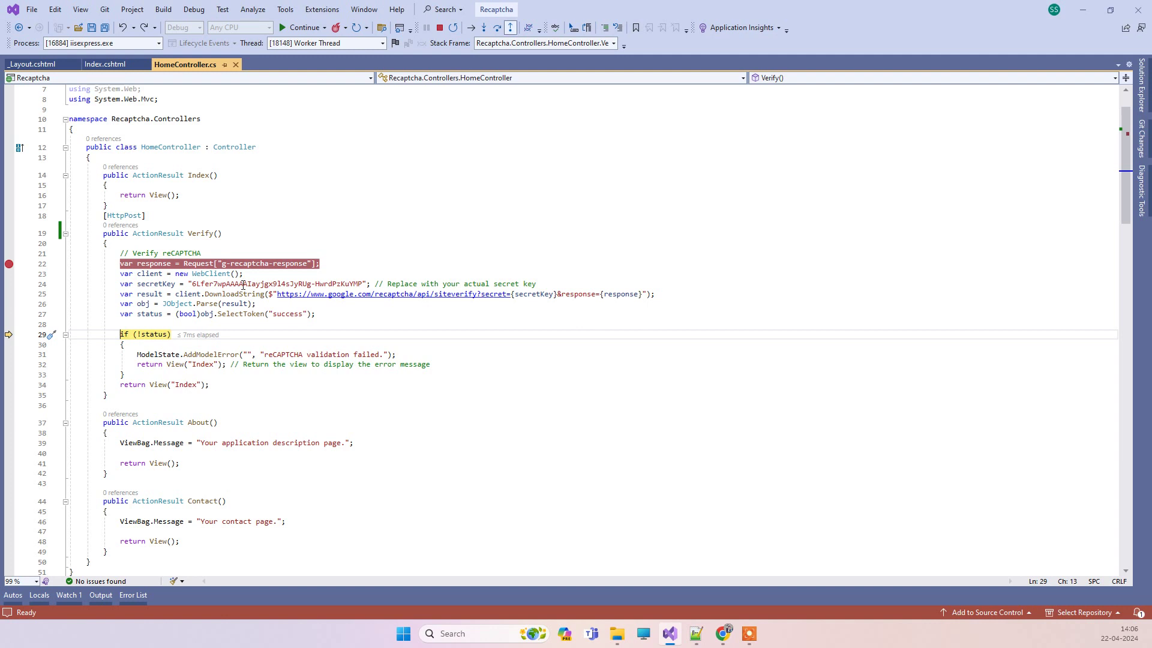
key("F10")
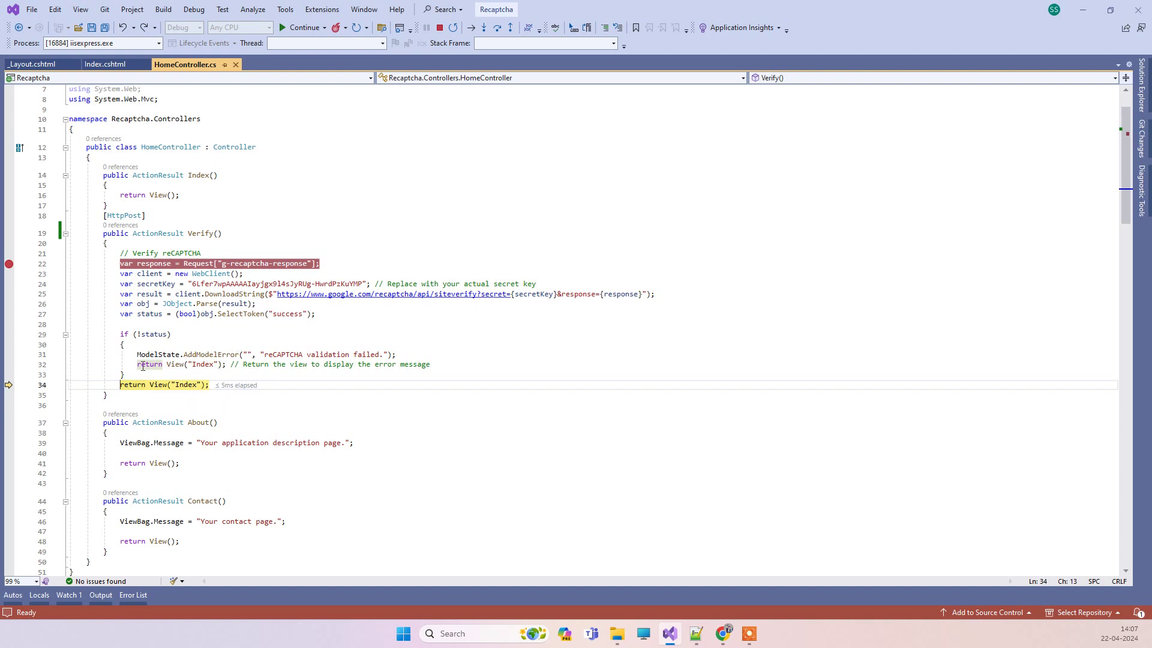
key("F5")
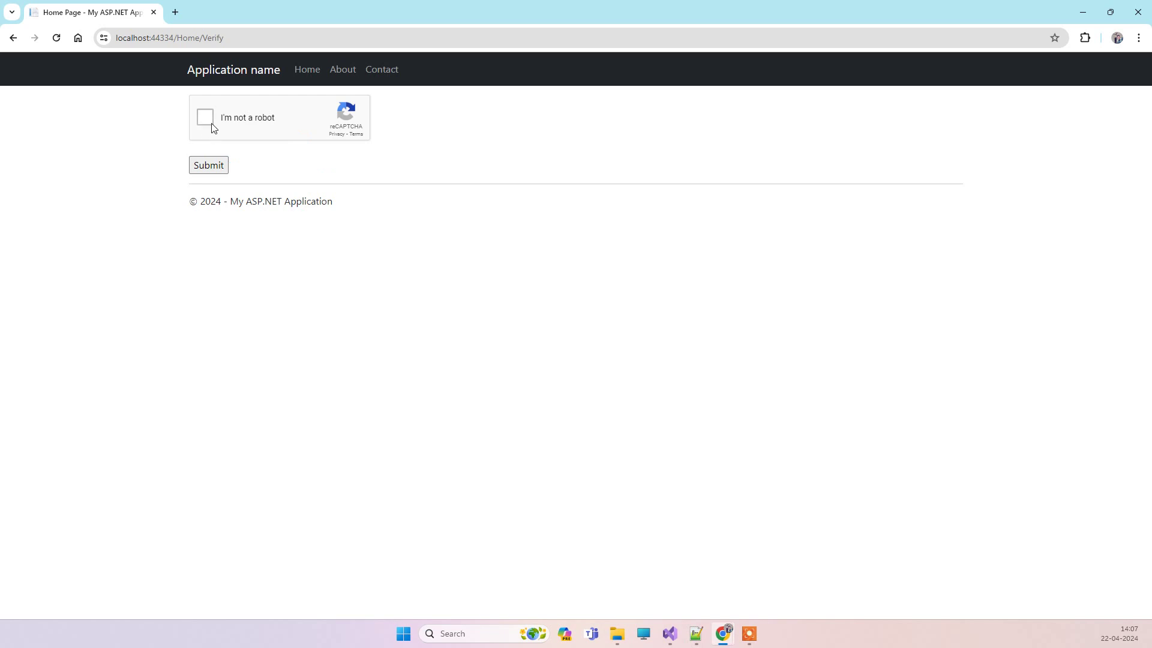
Select the site key in Index.cshtml and the secretKey string in HomeController.cs
left_click(671, 635)
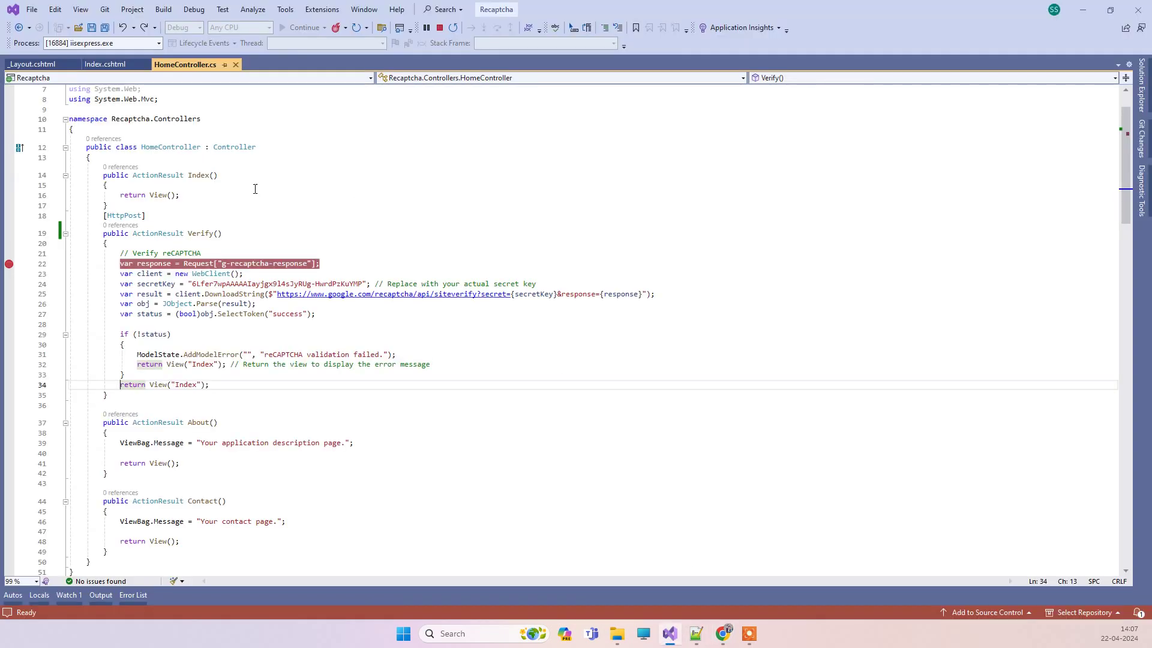
left_click(95, 68)
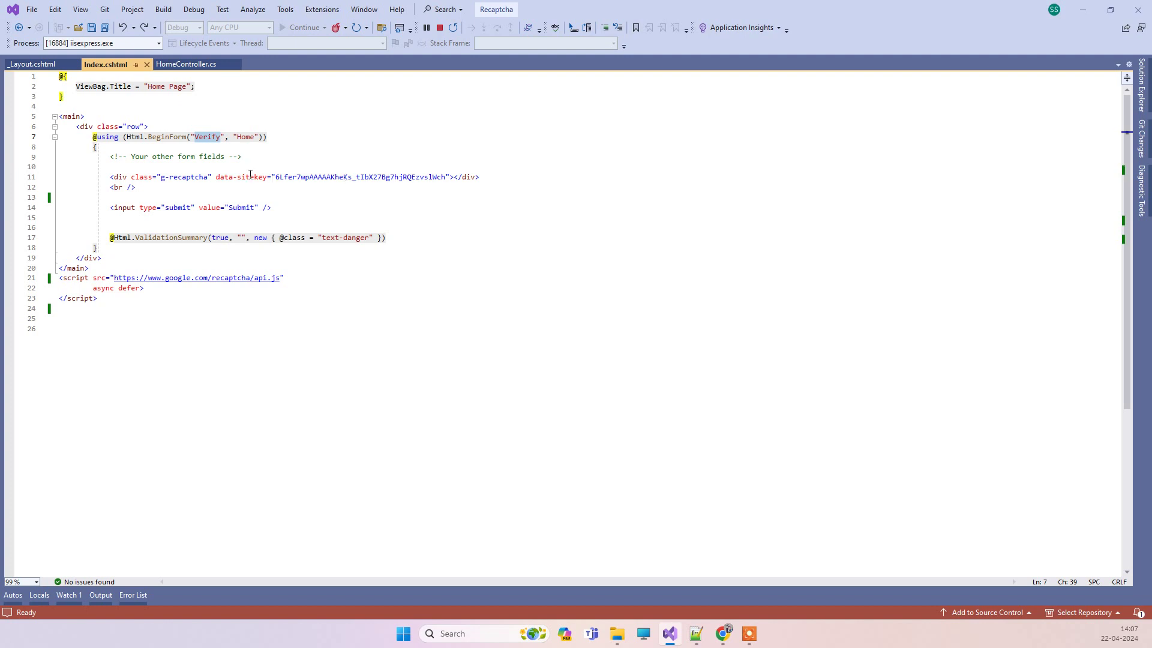
left_click(250, 177)
double_click(300, 179)
left_click(185, 63)
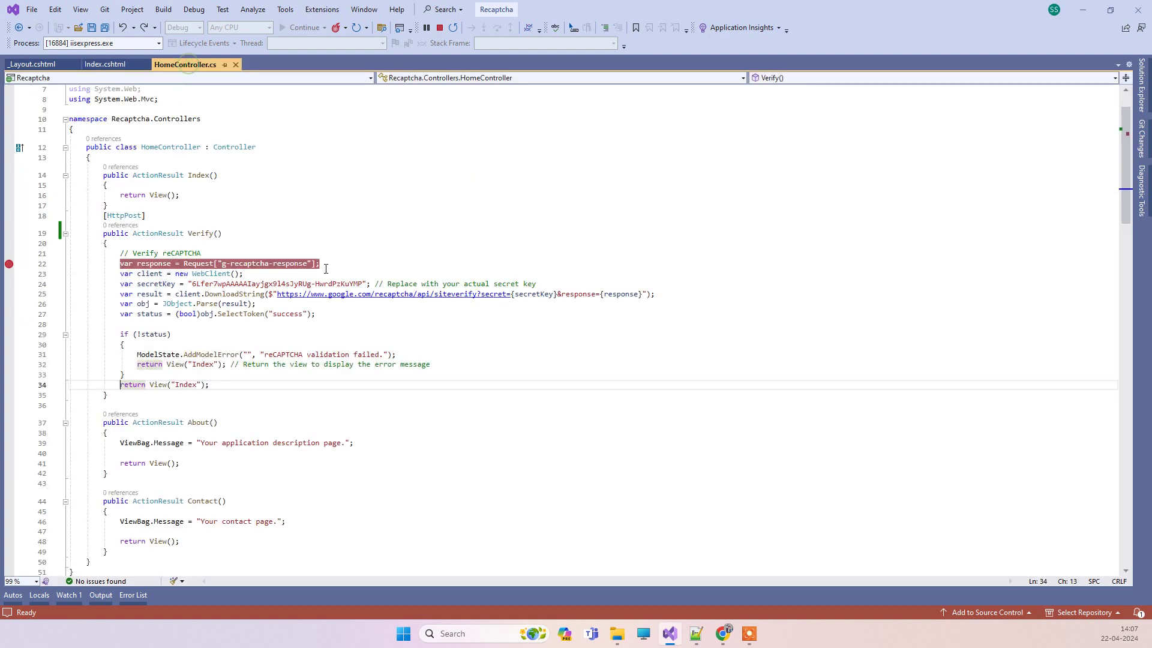
left_click(154, 283)
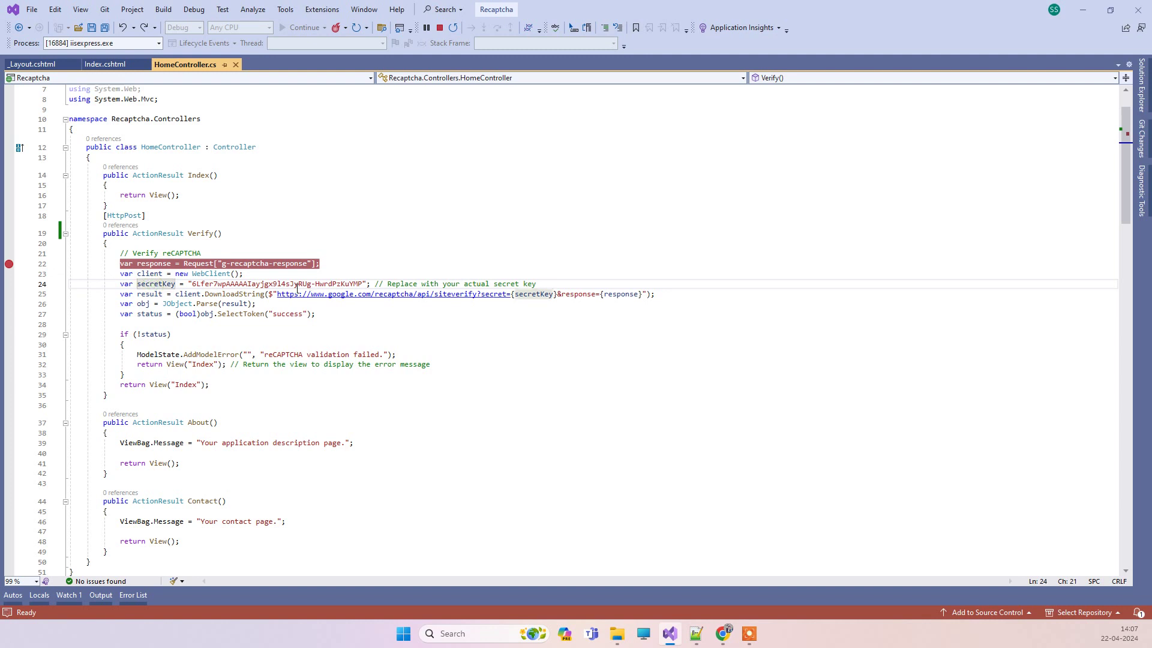
left_click_drag(297, 287, 221, 283)
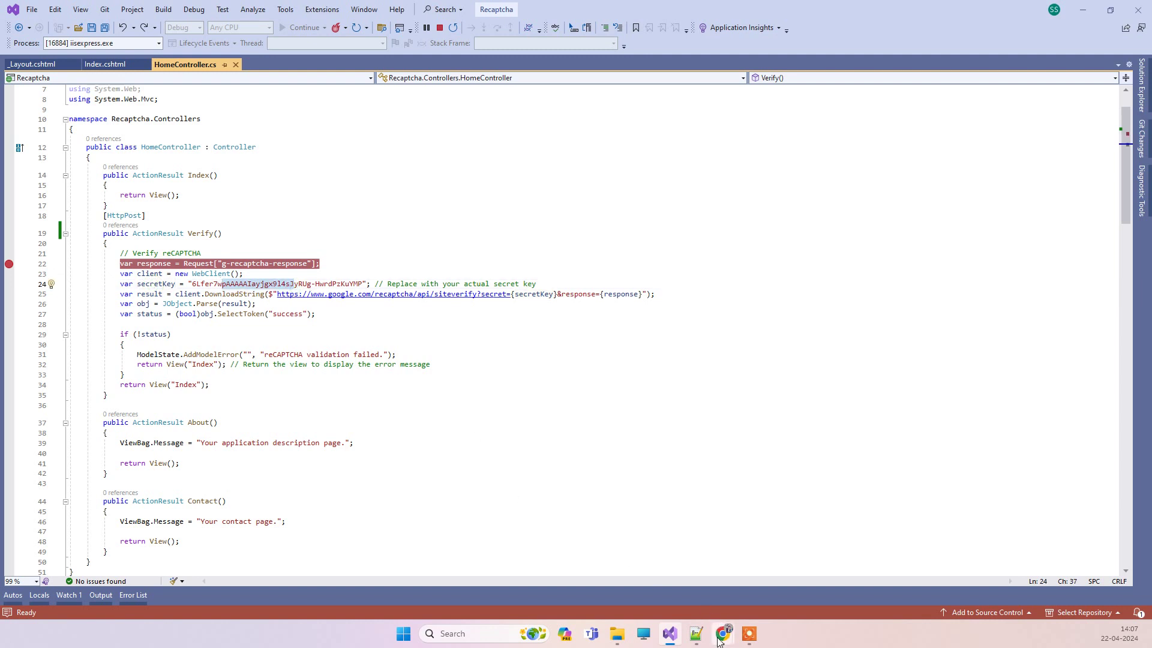
Load code2night.com in a new Chrome tab
mouse_move(721, 634)
left_click(962, 567)
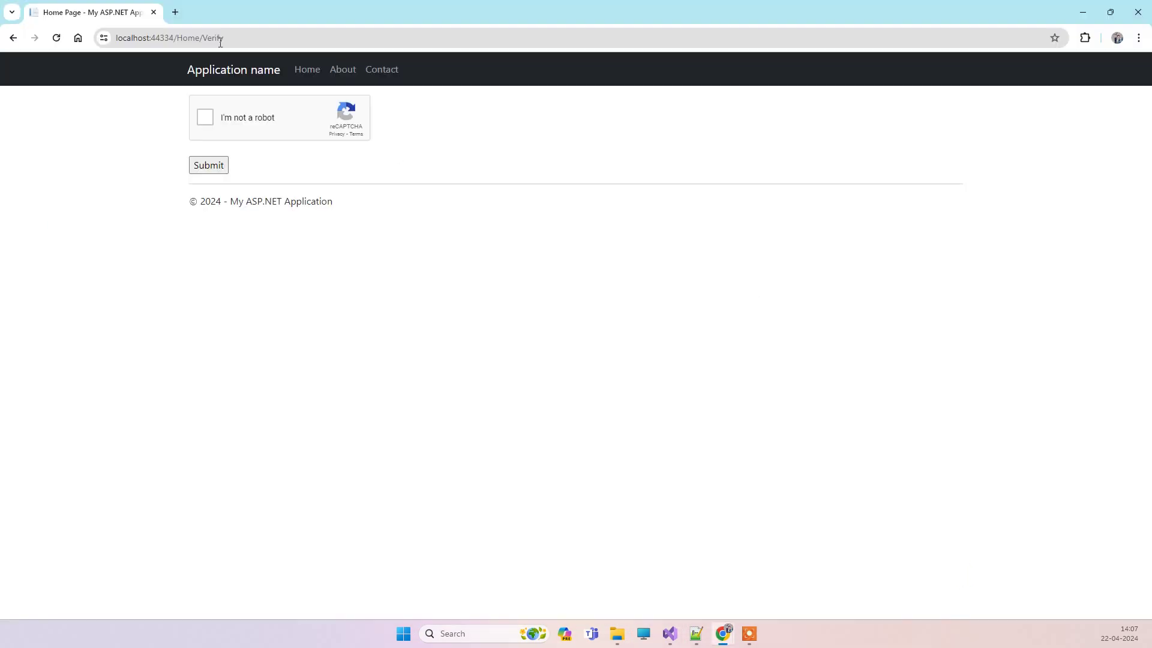
left_click(171, 11)
type("co")
key("Return")
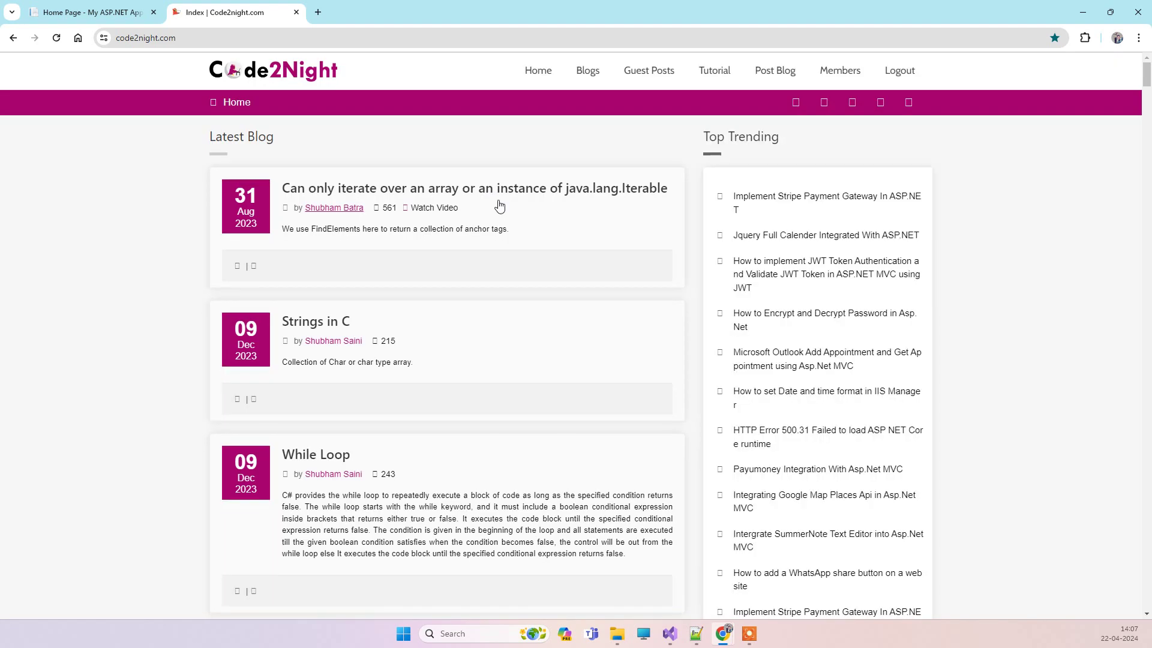
scroll(1058, 302, "down", 5)
scroll(1097, 361, "down", 10)
scroll(1149, 410, "down", 10)
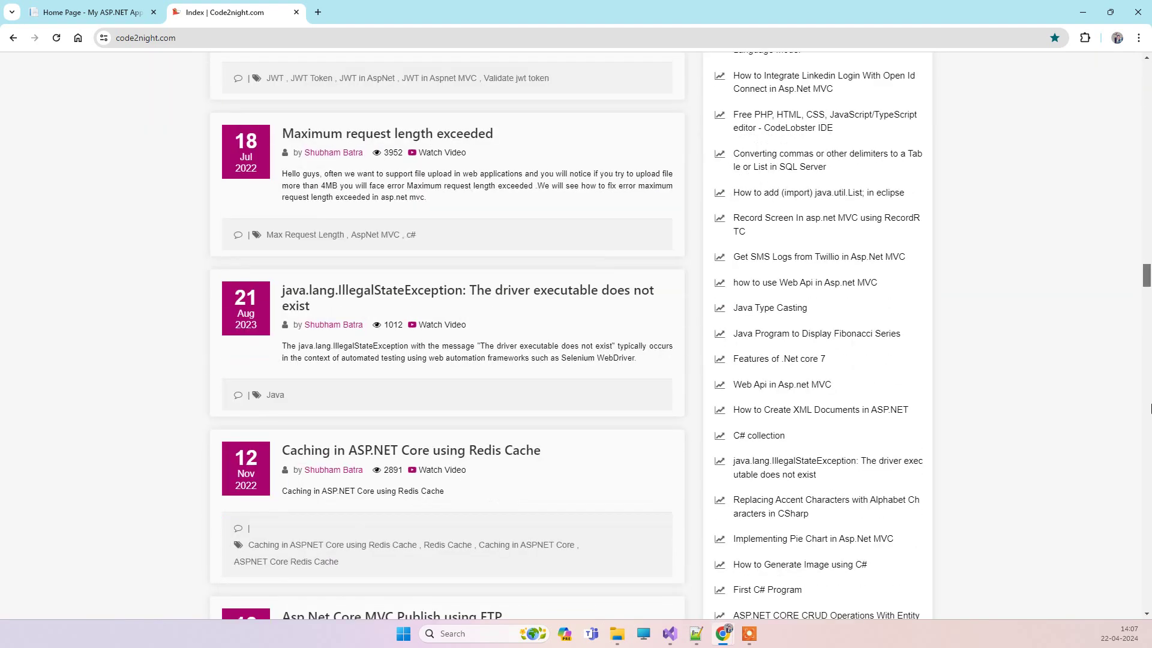
scroll(1150, 414, "down", 5)
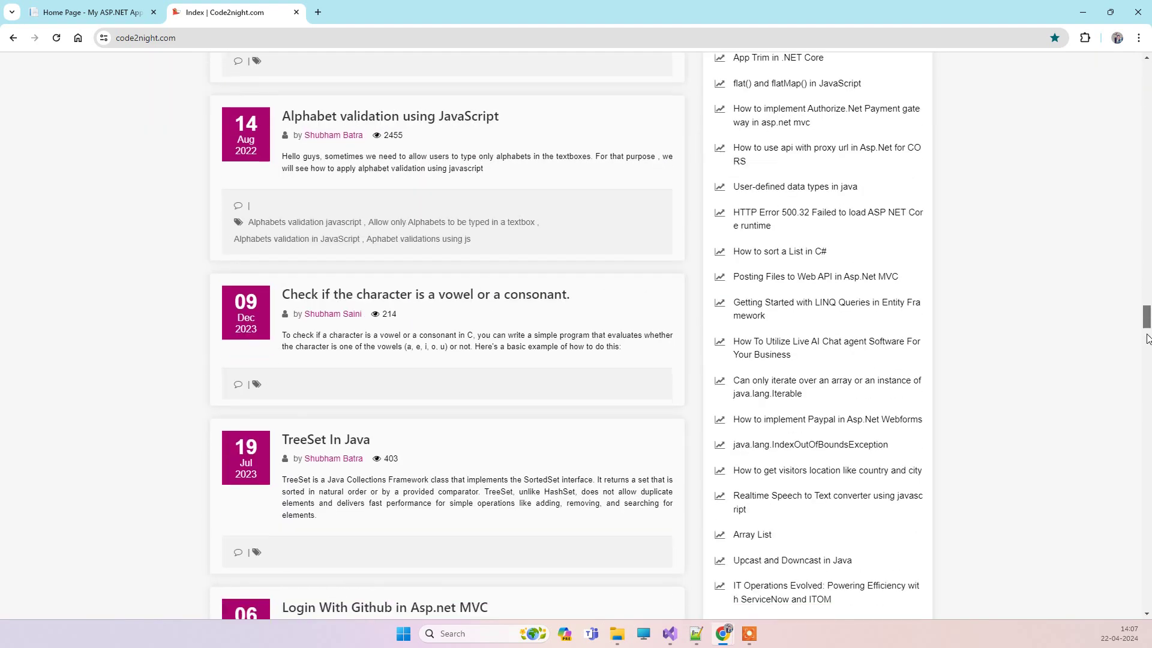
scroll(1147, 427, "down", 5)
scroll(1142, 441, "down", 5)
scroll(1139, 459, "down", 5)
scroll(1140, 464, "down", 5)
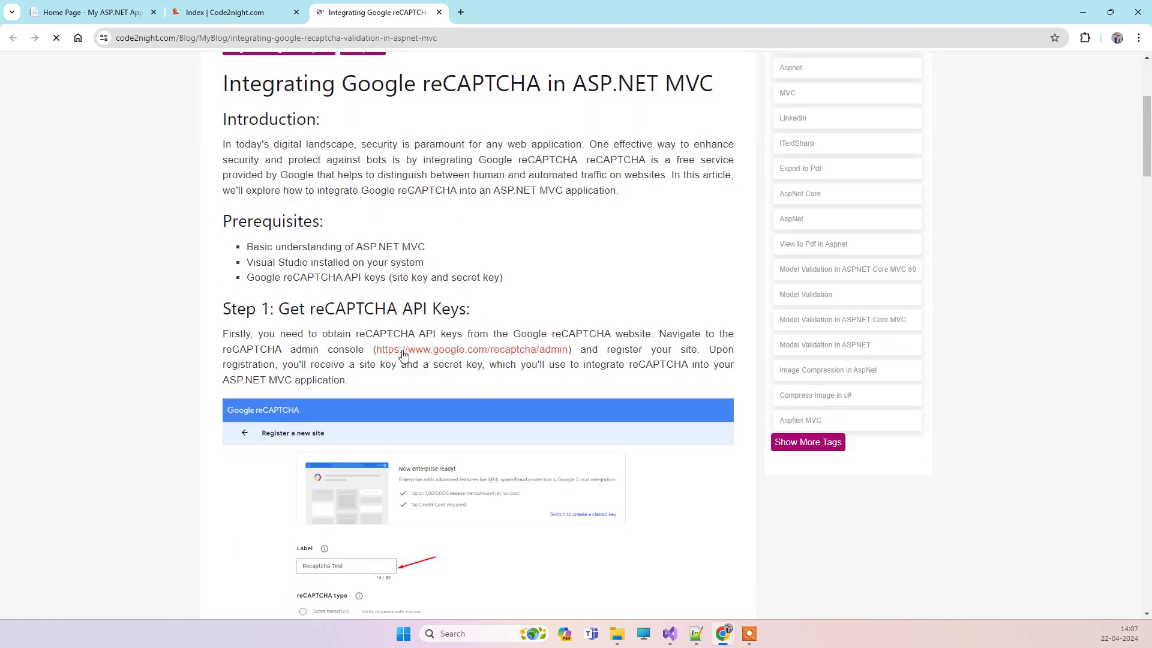
From the article's admin console link, start a new site labelled Test with Challenge (v2)
left_click(507, 355)
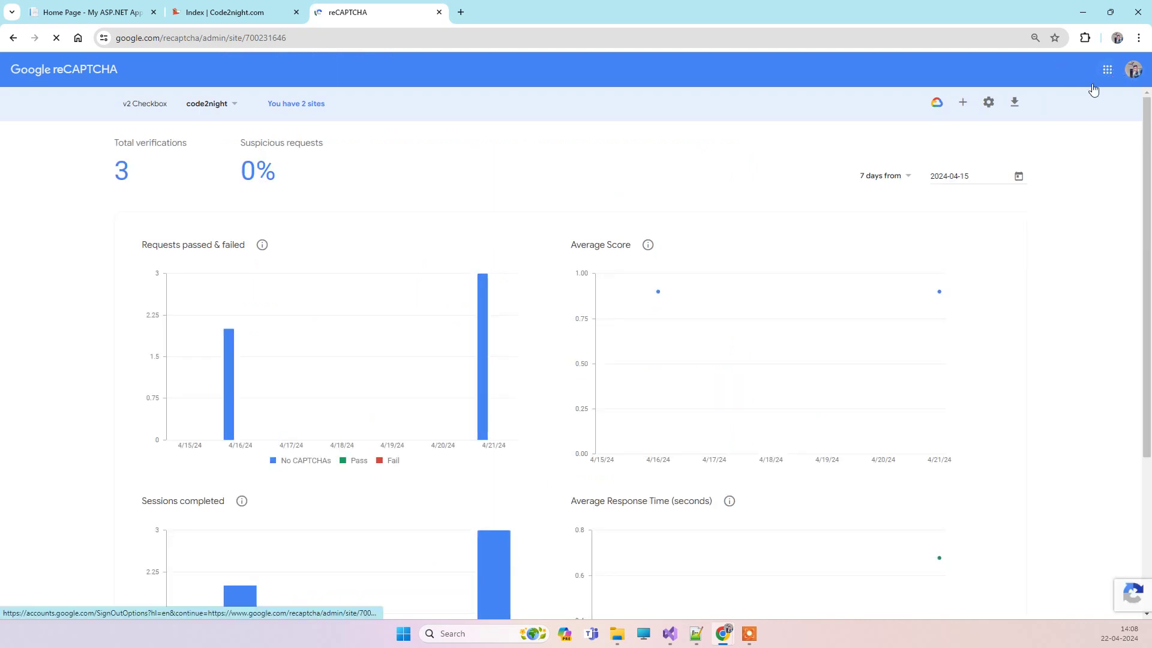
left_click(963, 107)
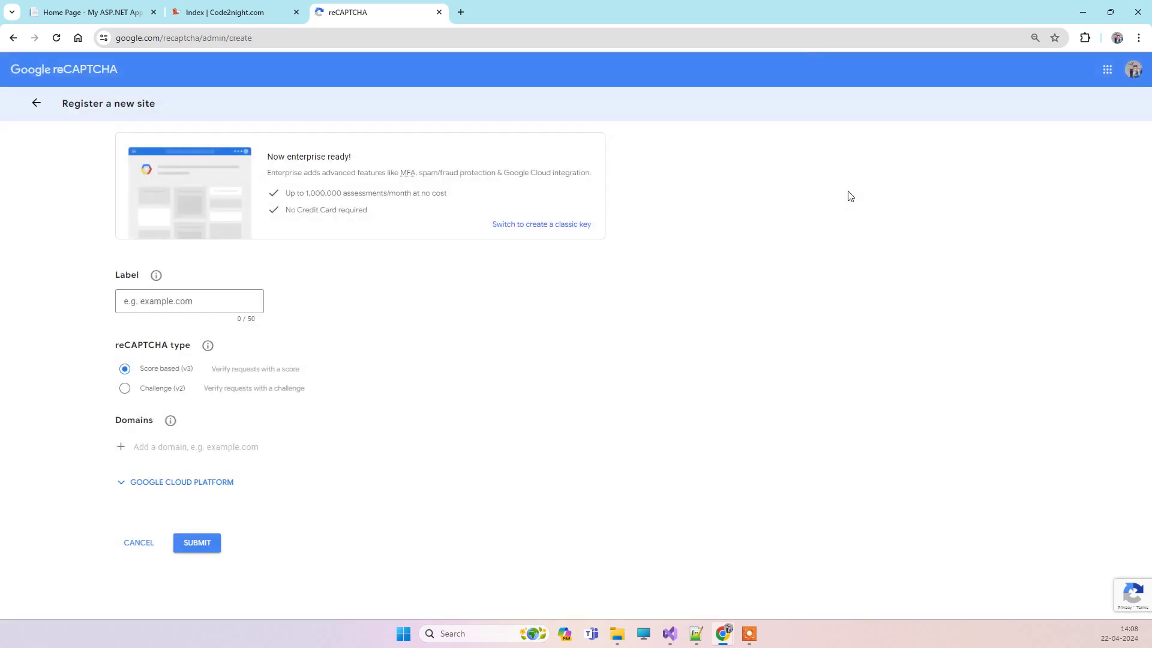
left_click(190, 304)
type("Test")
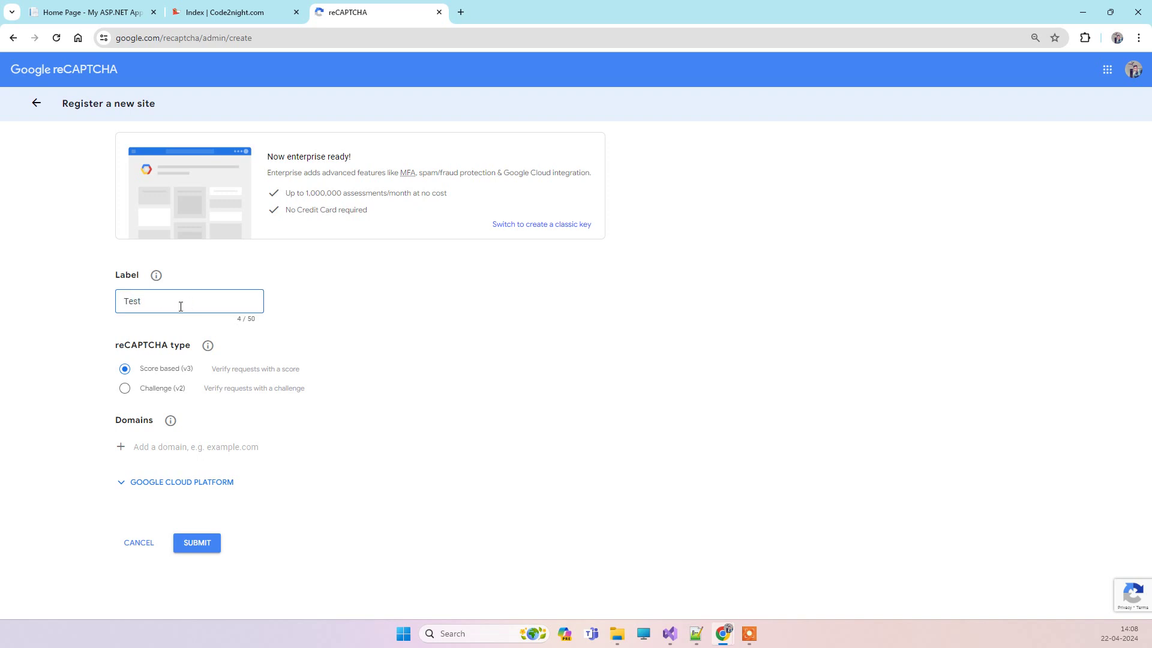
left_click(125, 389)
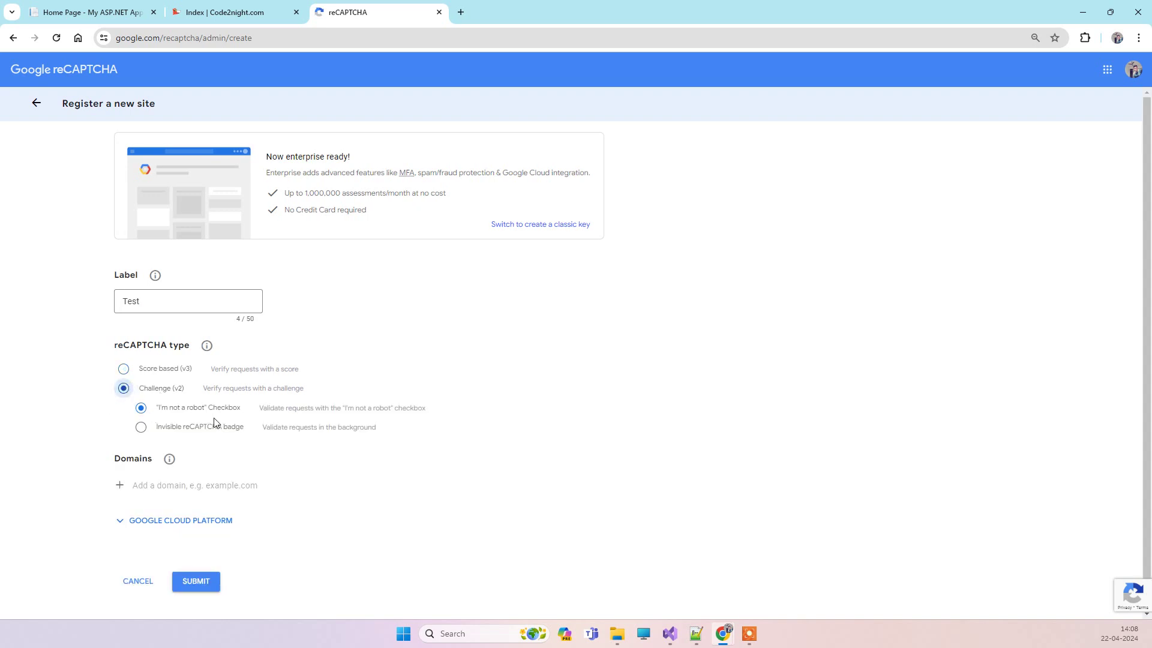
scroll(240, 459, "down", 1)
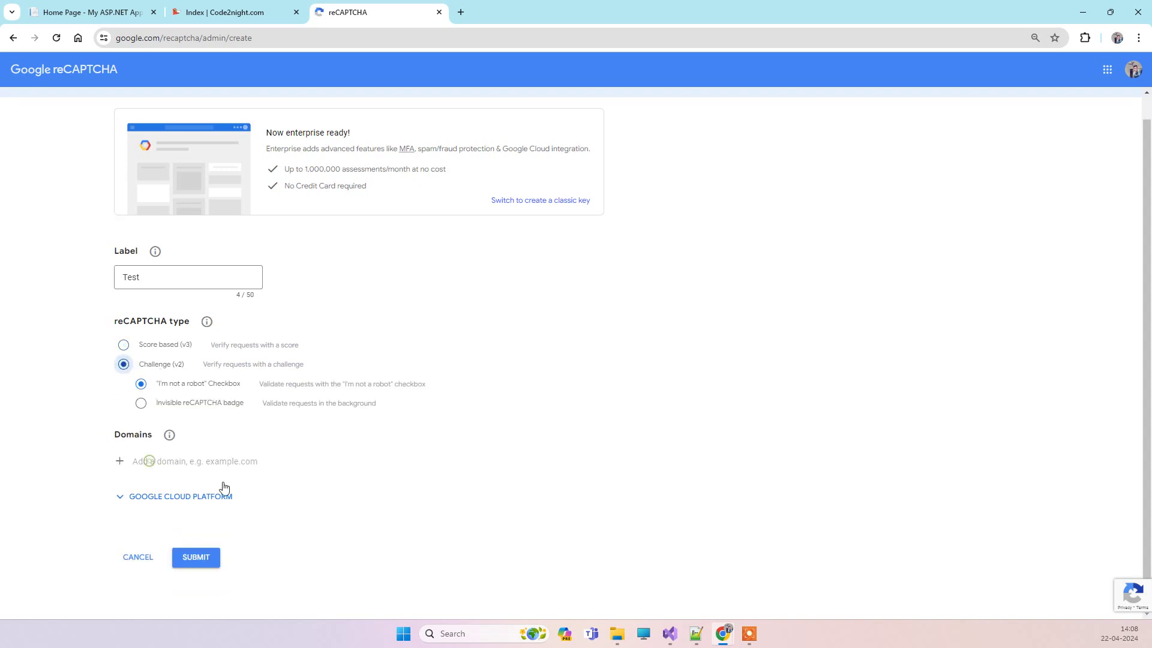
Enter localhost as the domain after checking the app's address
left_click(135, 463)
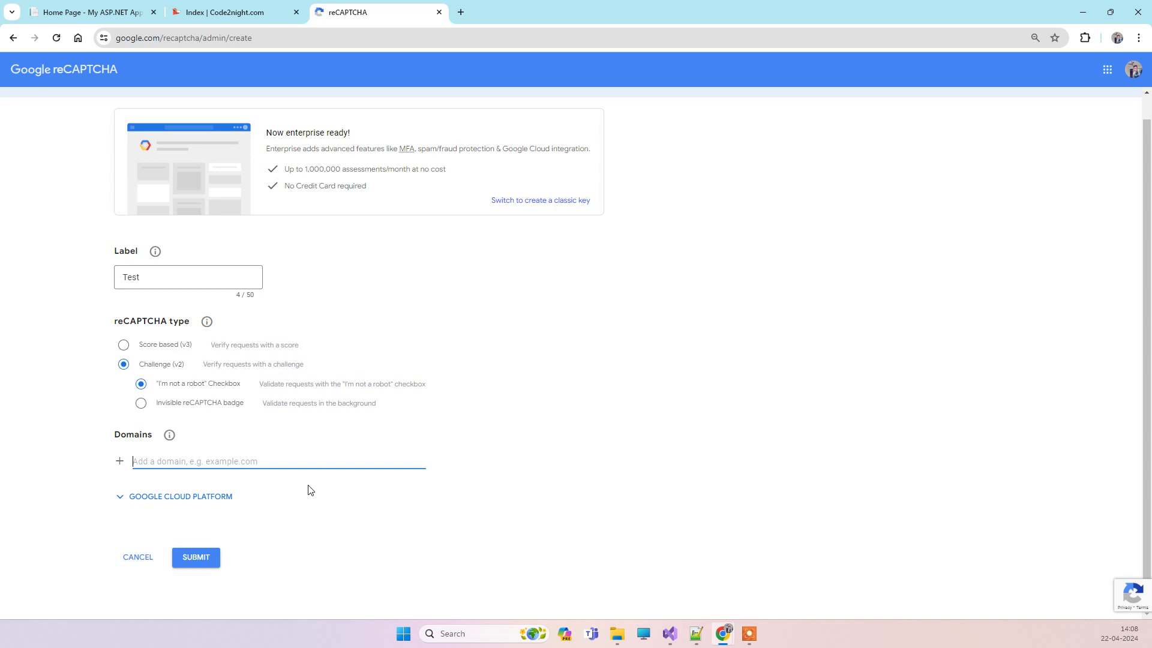
type("localhost")
left_click(126, 16)
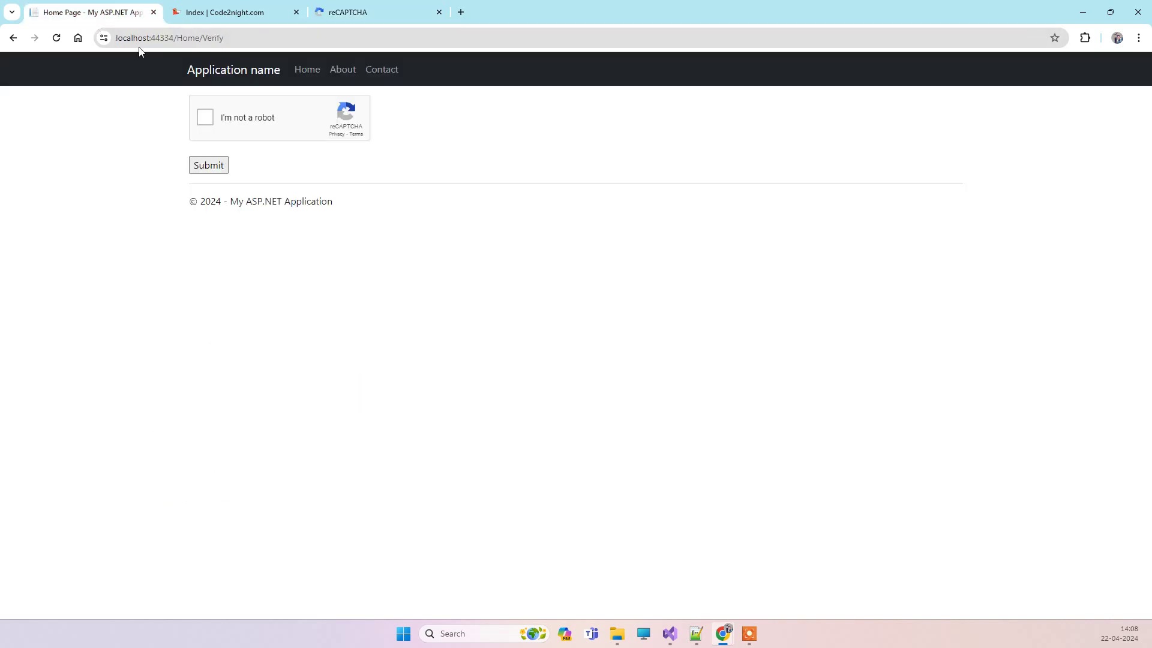
left_click(318, 13)
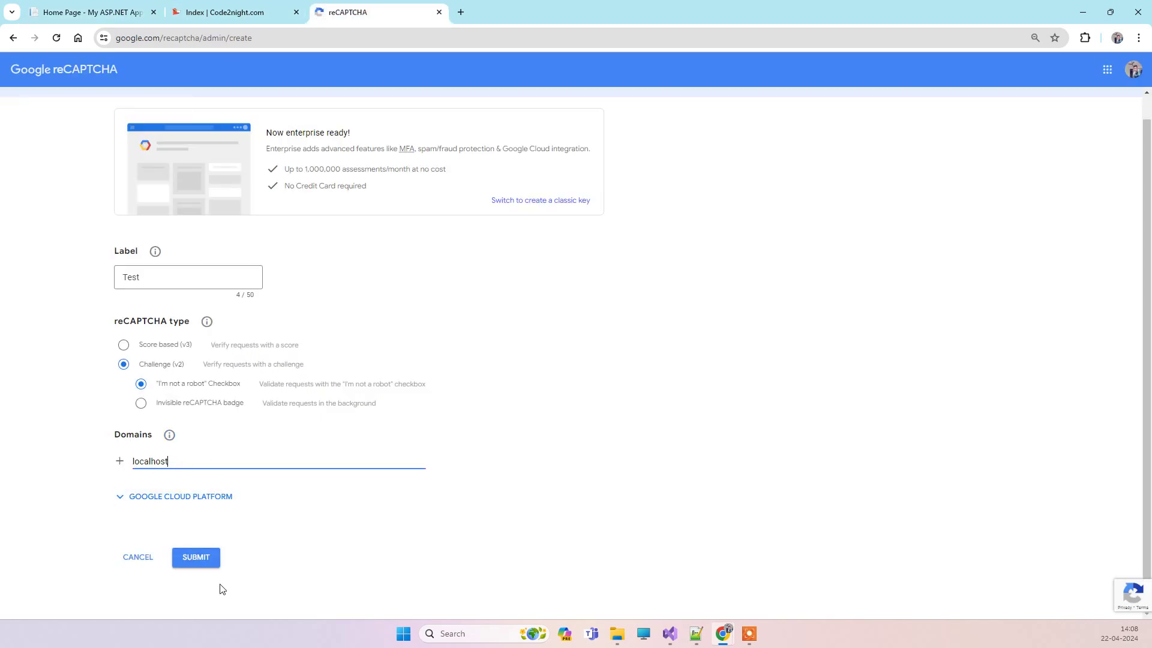
Submit the Test site registration to generate its site key and secret key
left_click(206, 564)
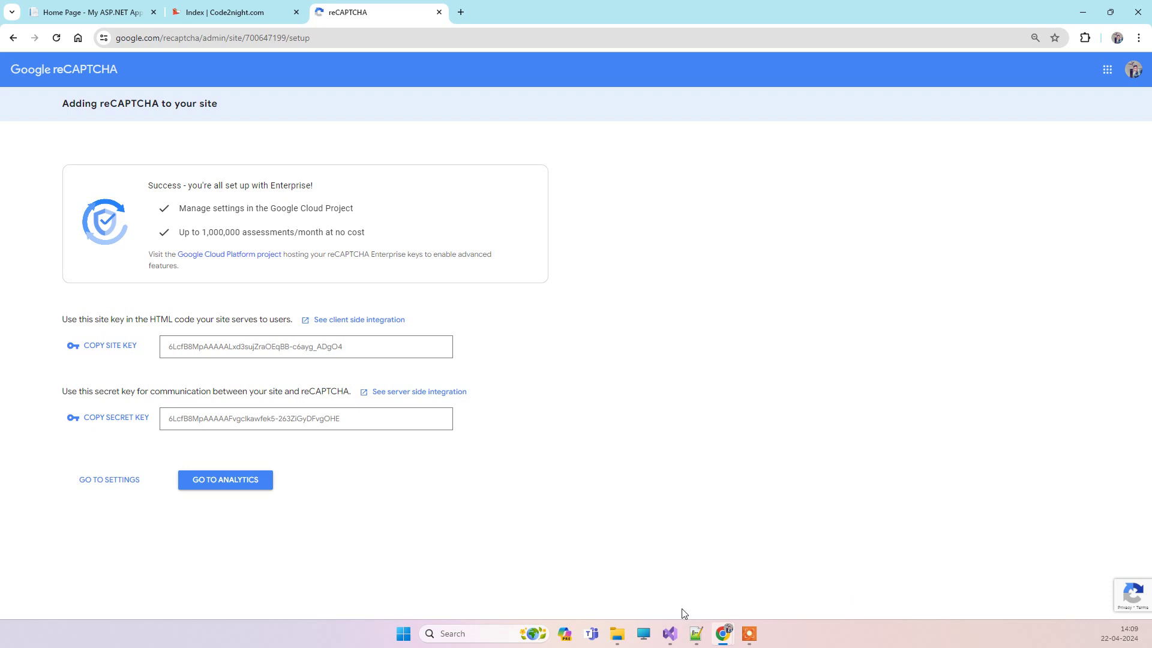
left_click(669, 633)
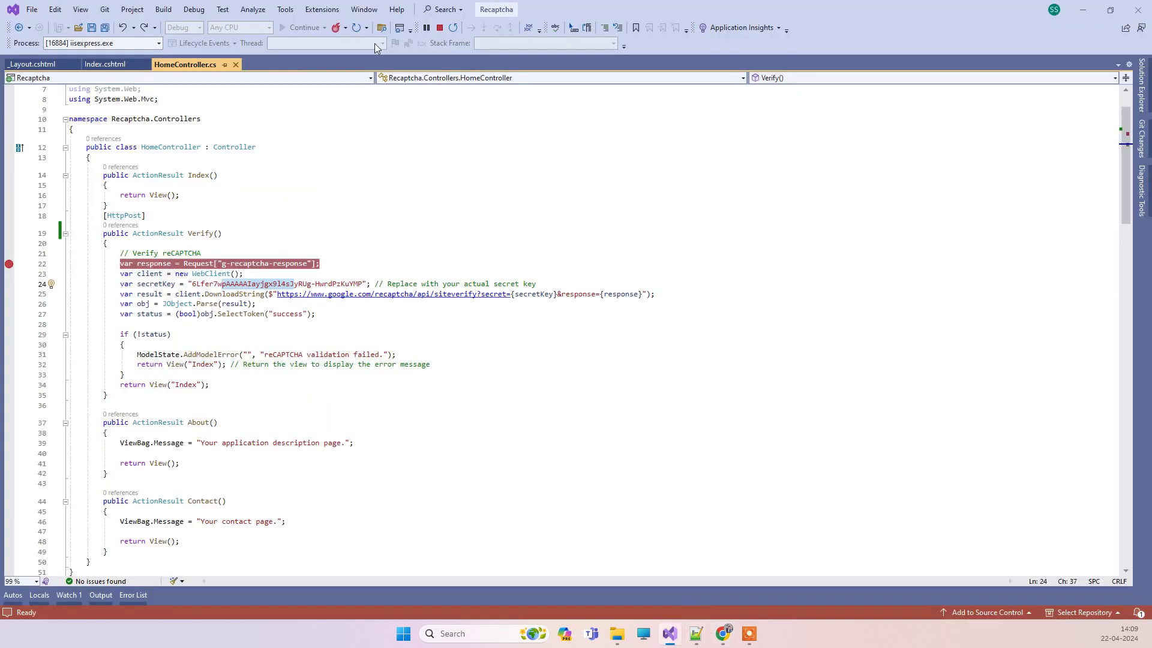
left_click(106, 64)
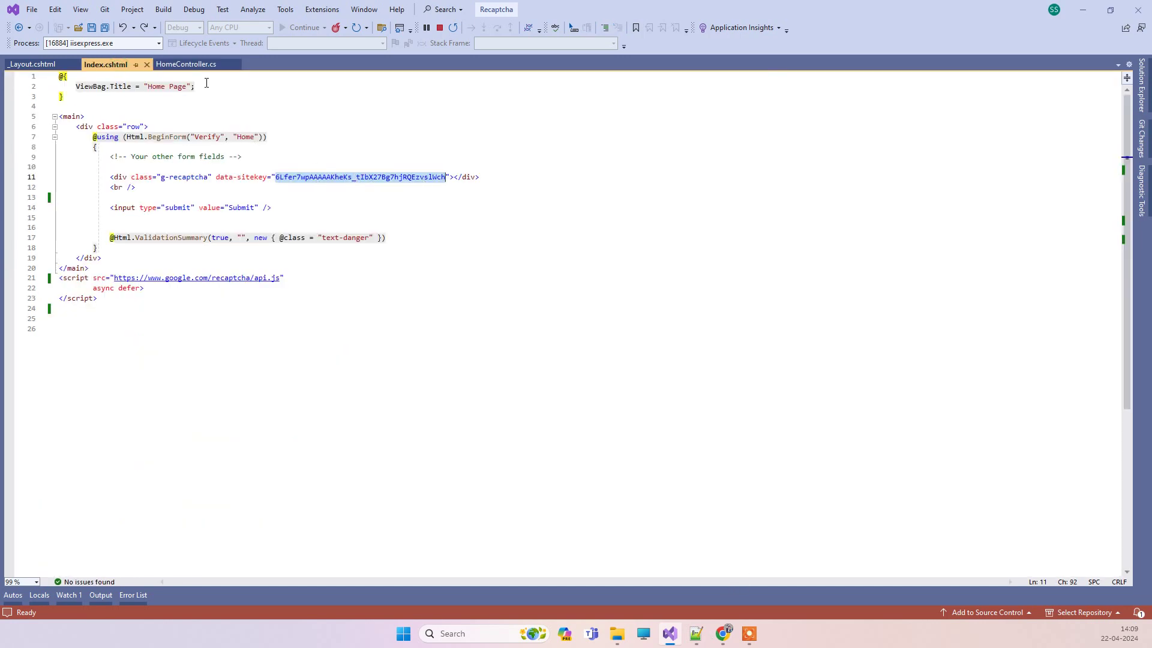
left_click(185, 63)
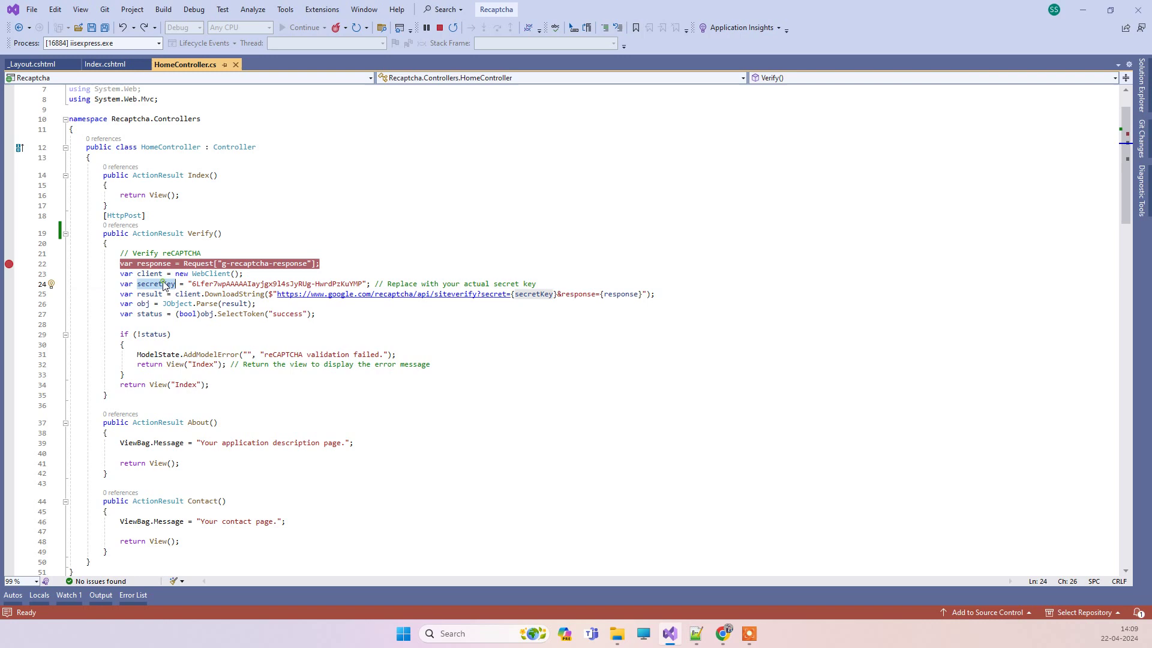
left_click(671, 634)
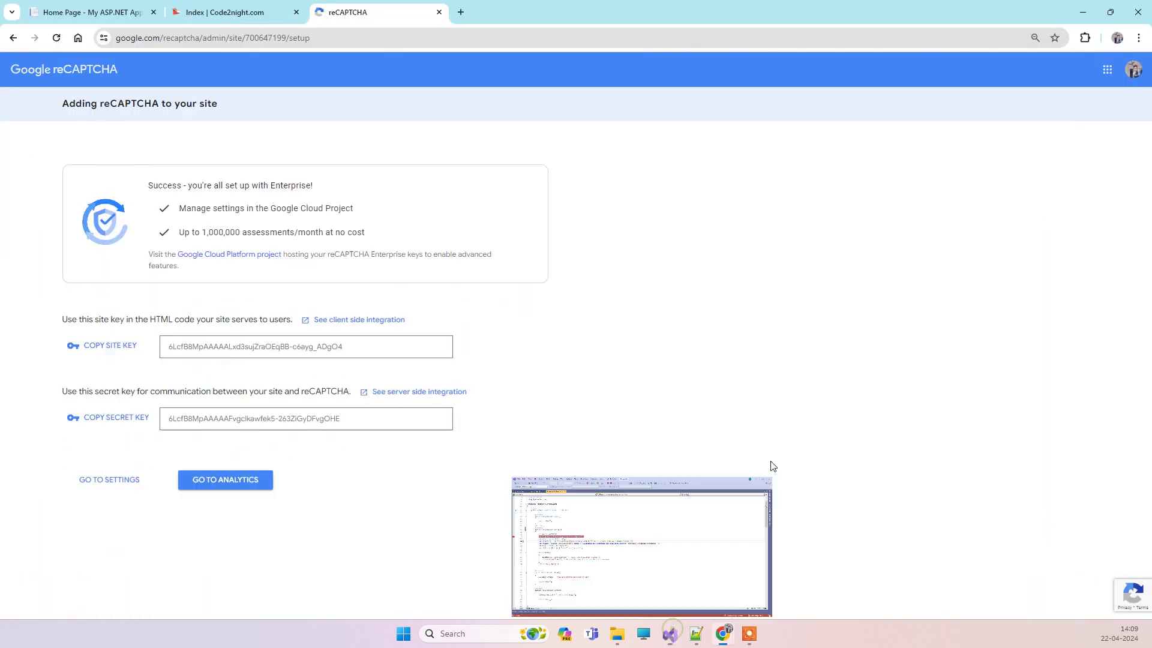